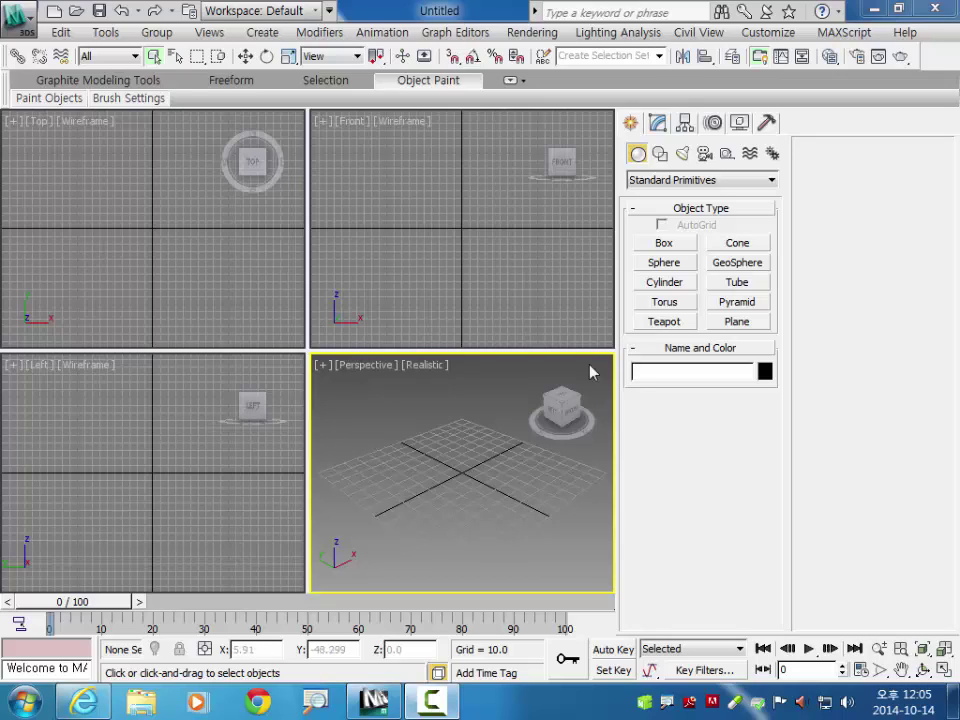
Open the Customize menu
click(768, 33)
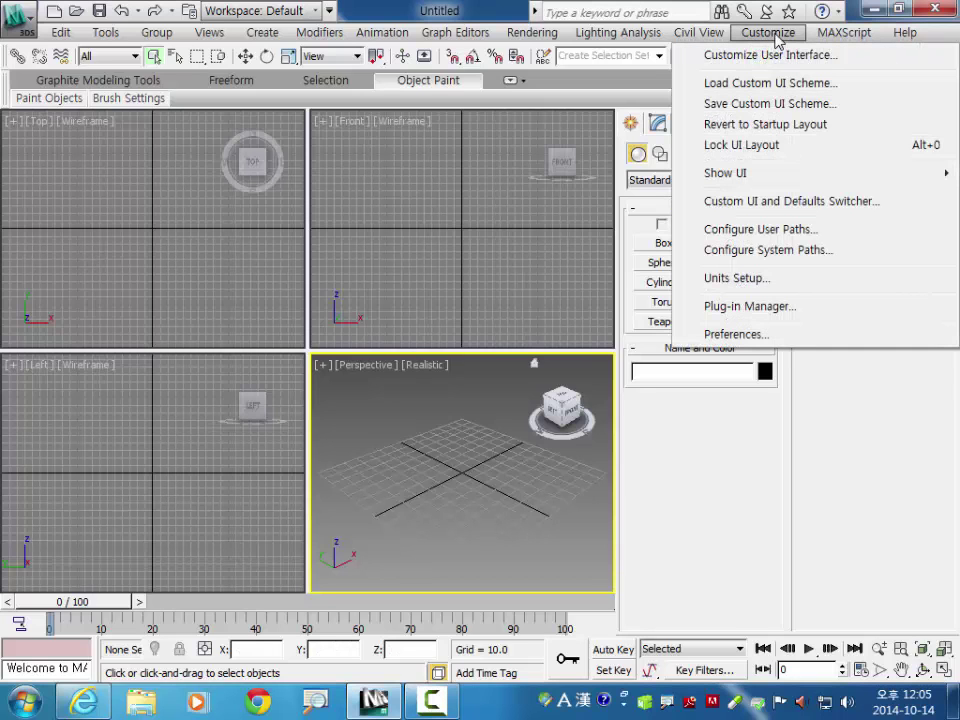
In General preferences, set Scene Undo Levels to 100 and enable Auto Window/Crossing by Direction, leaving Default to By Layer off
click(776, 333)
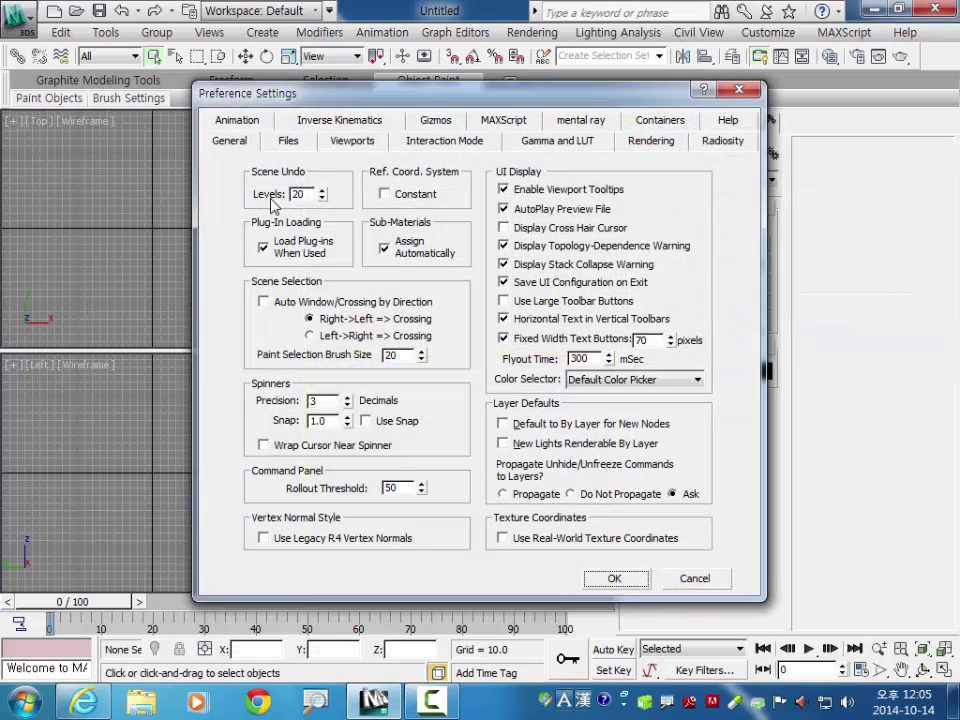
double_click(305, 194)
text(1)
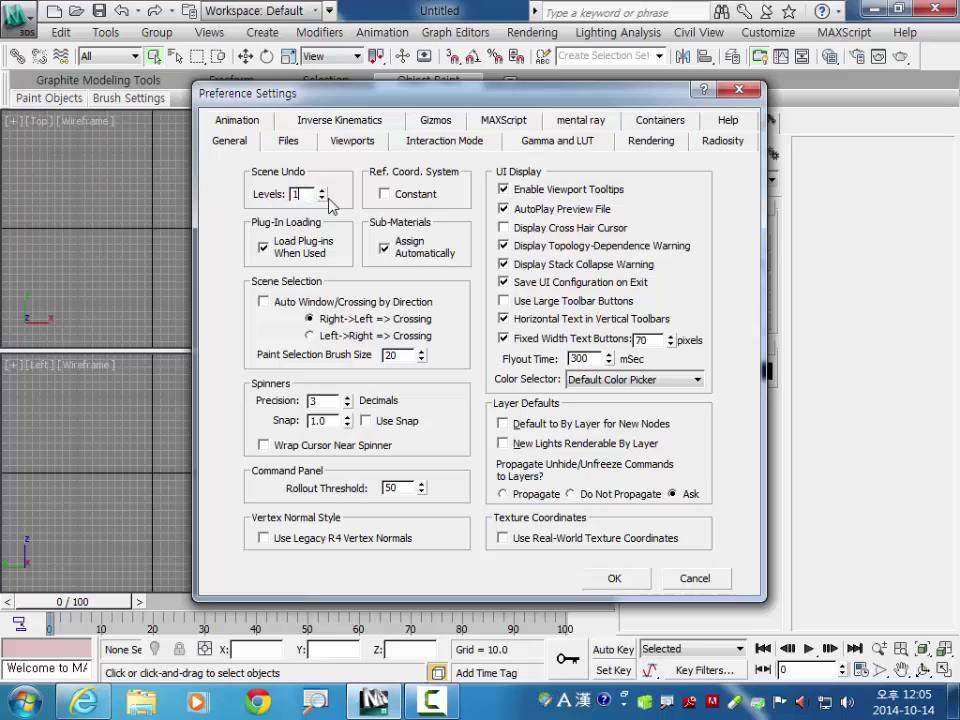
text(00)
click(265, 303)
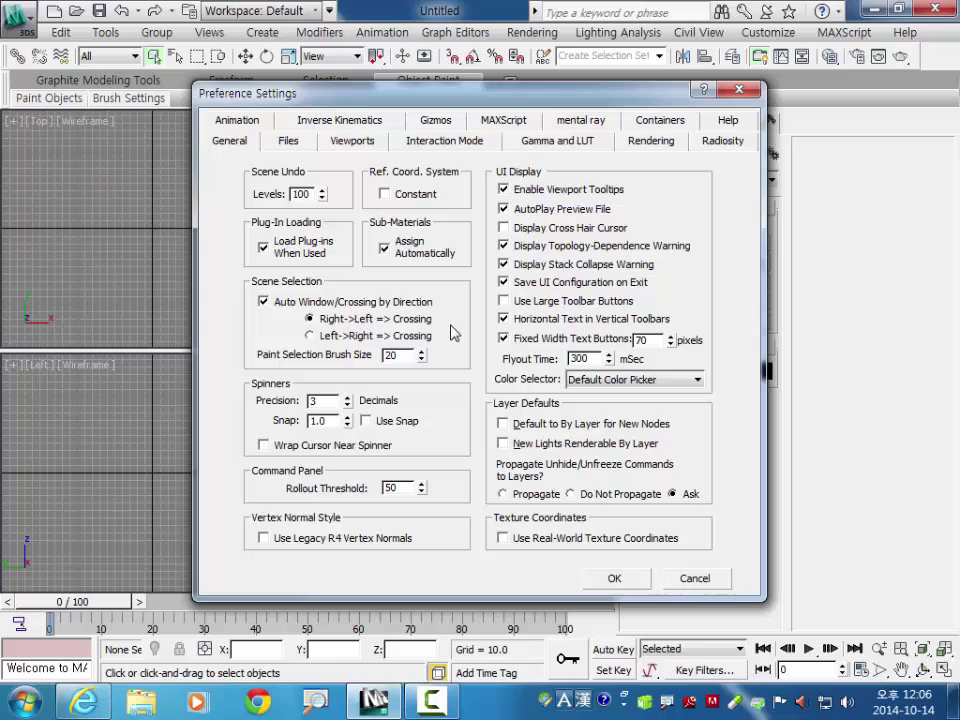
click(516, 425)
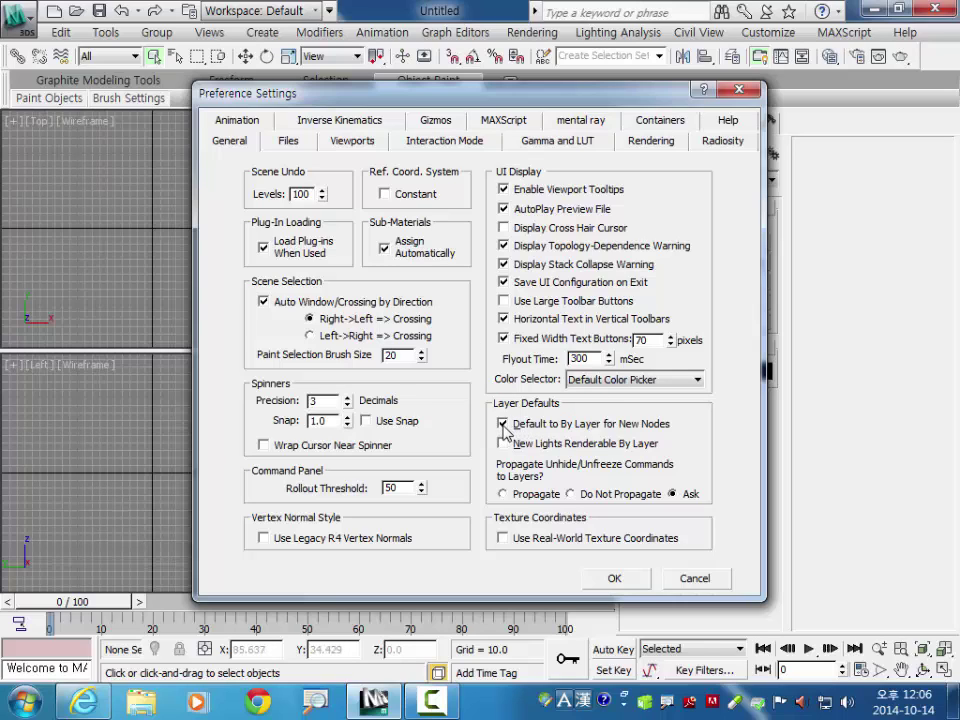
click(505, 424)
On the Files tab, set Number of Autobak files to 5 and Backup Interval to 20, then confirm with OK
click(288, 141)
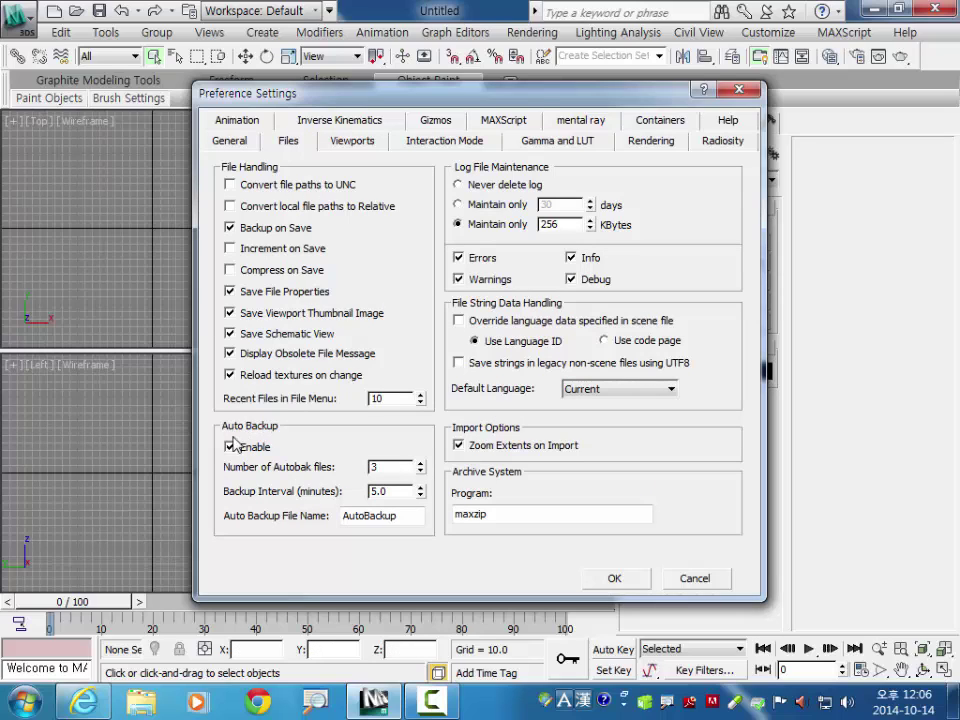
double_click(390, 467)
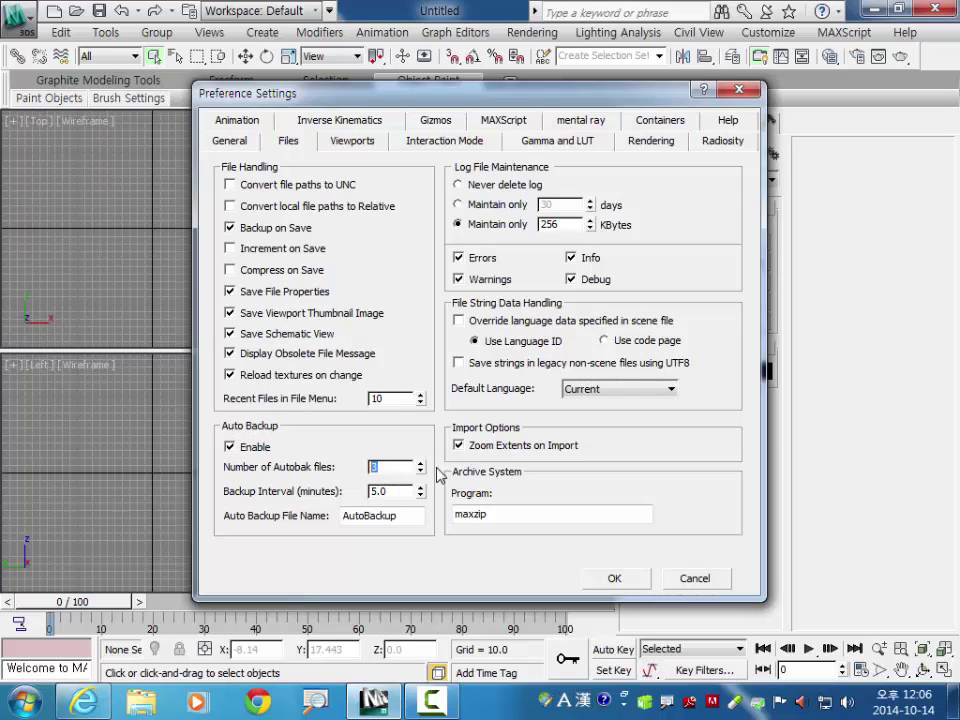
text(5)
double_click(385, 492)
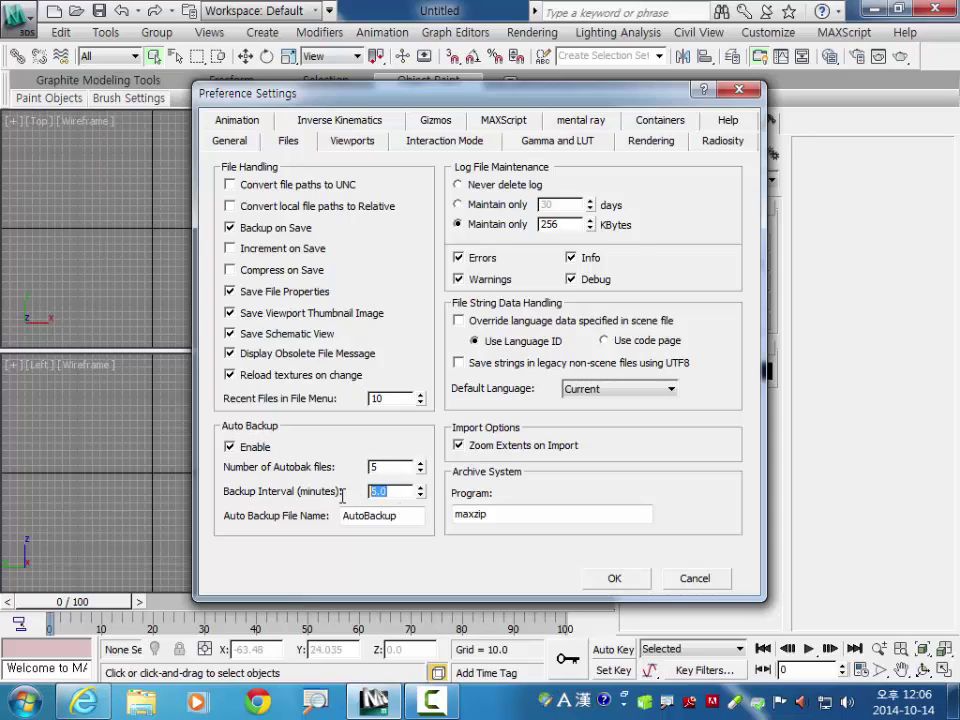
text(20)
click(614, 578)
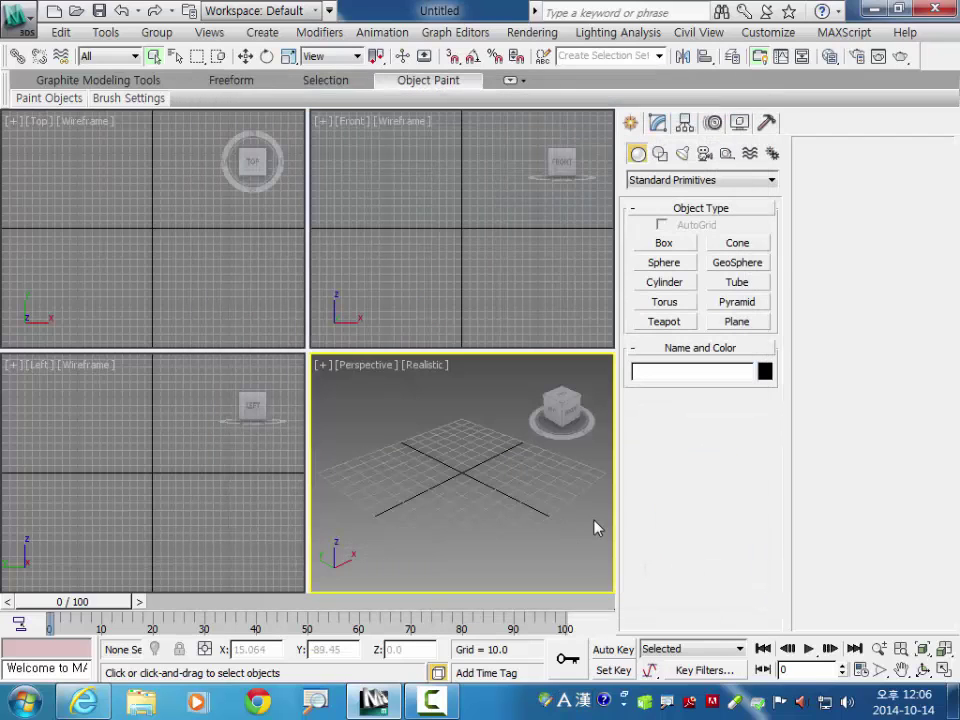
Set the display units to Metric Millimeters in Units Setup
click(796, 33)
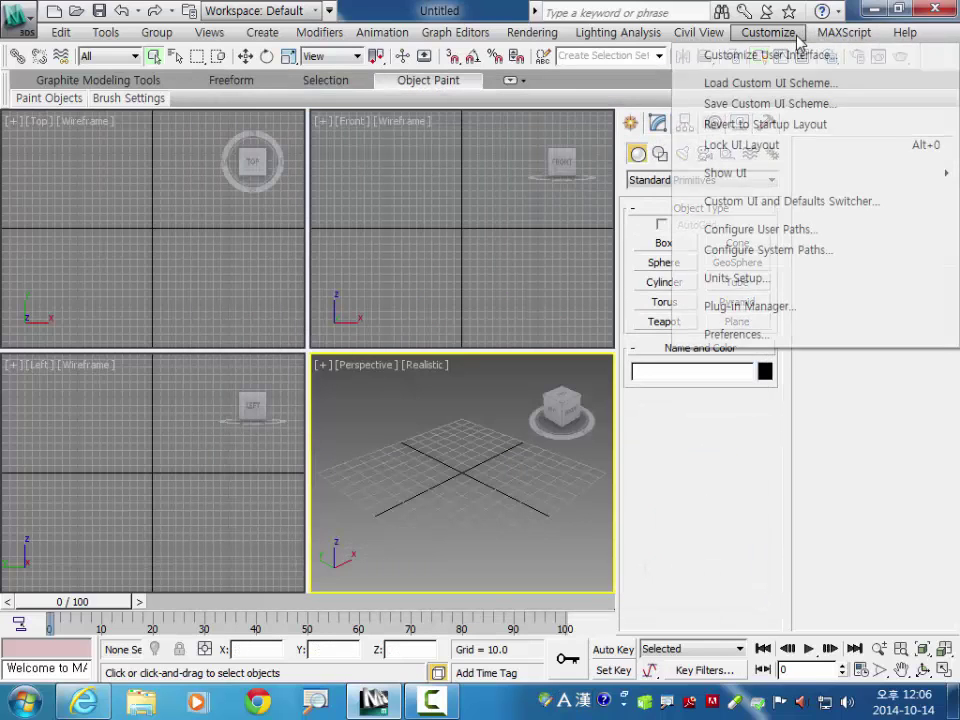
click(760, 279)
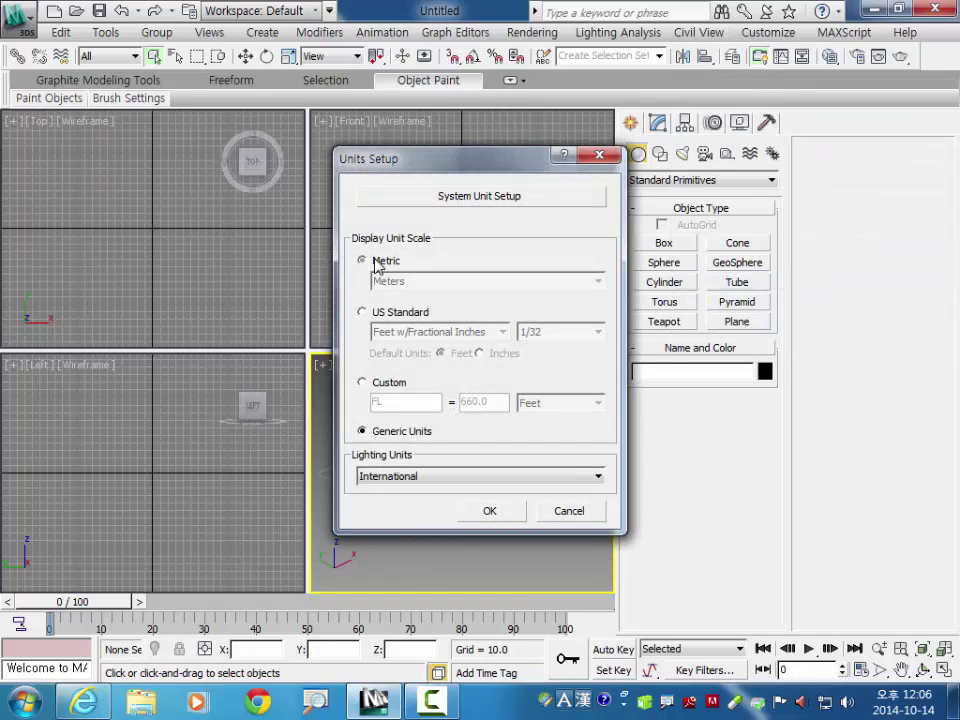
click(376, 261)
click(418, 283)
click(420, 299)
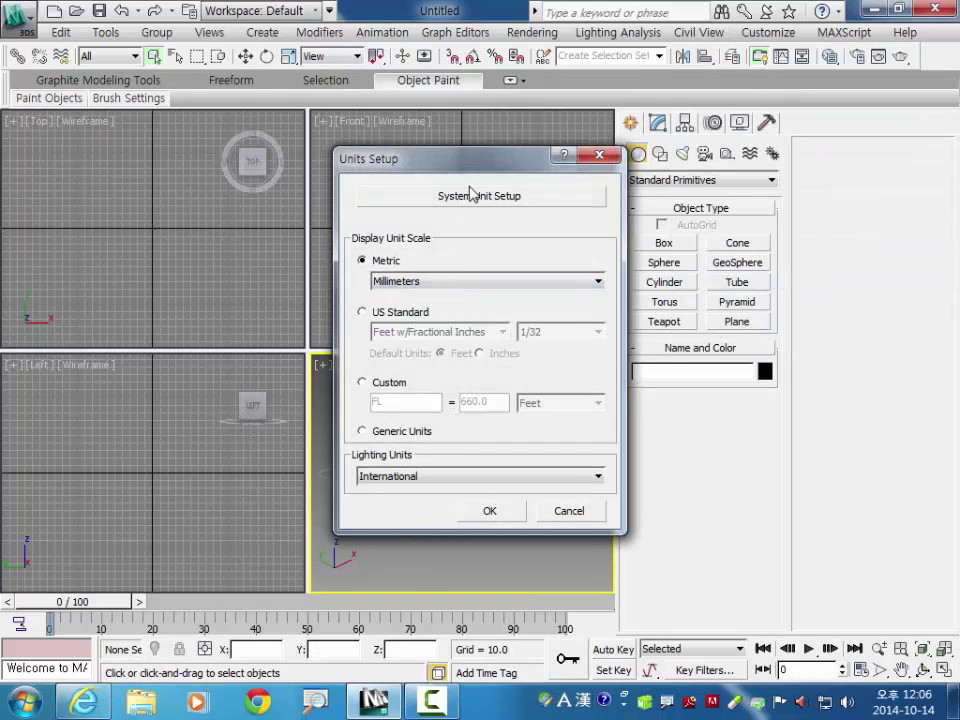
Set the system unit to 1 Unit = Millimeters and close Units Setup
click(476, 200)
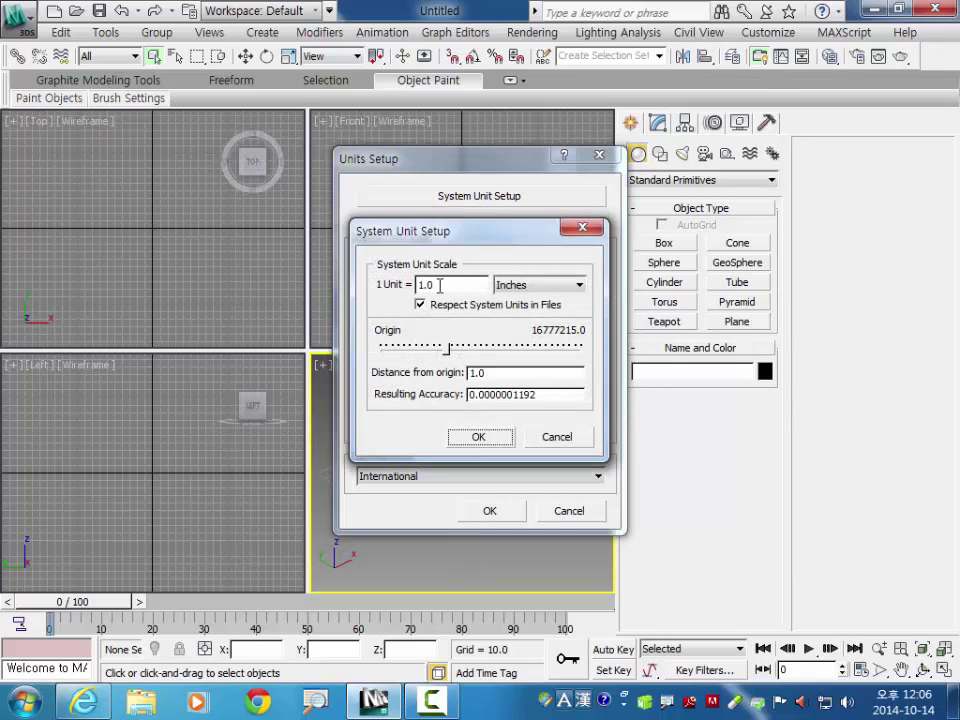
click(580, 285)
click(521, 339)
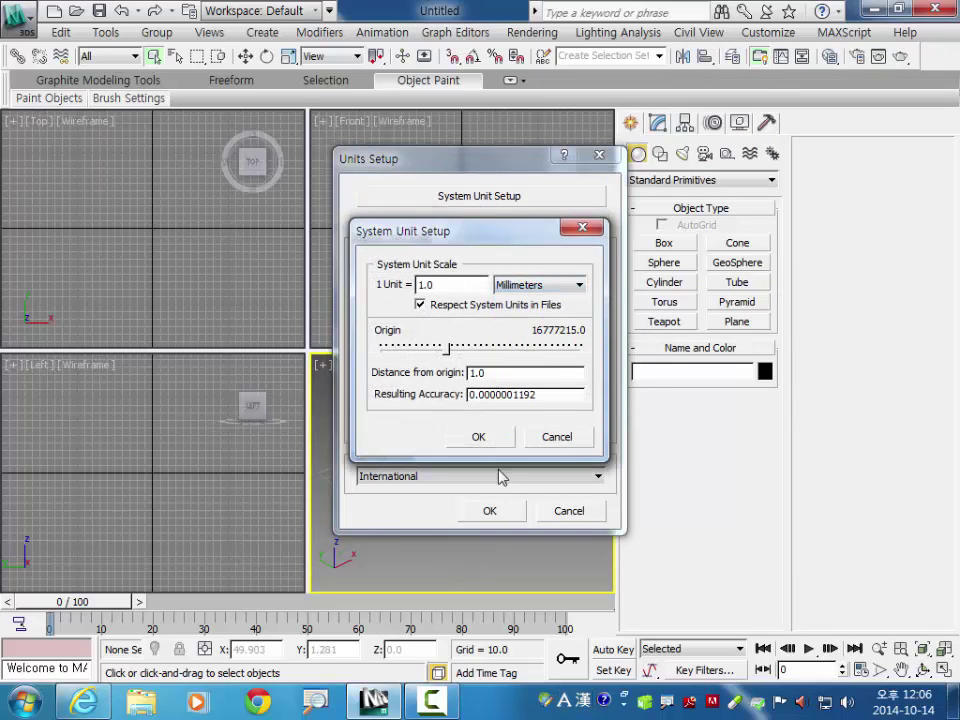
key(Return)
click(489, 511)
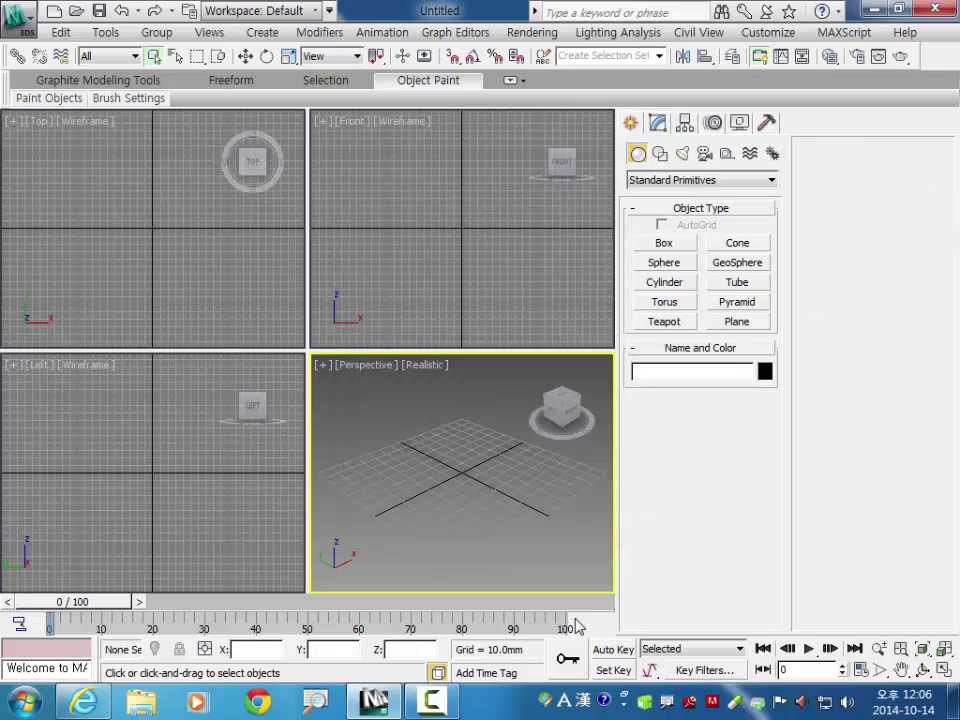
Hide the Track Bar via Show UI, then drag out a Box with length, width and height in the Top viewport
click(770, 36)
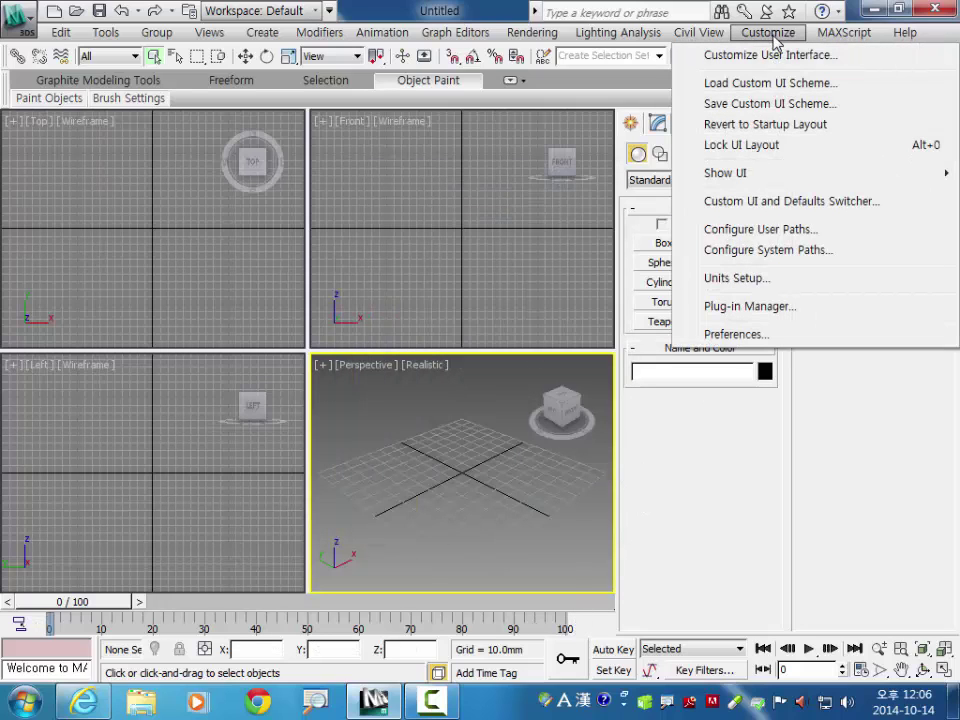
mouse_move(725, 173)
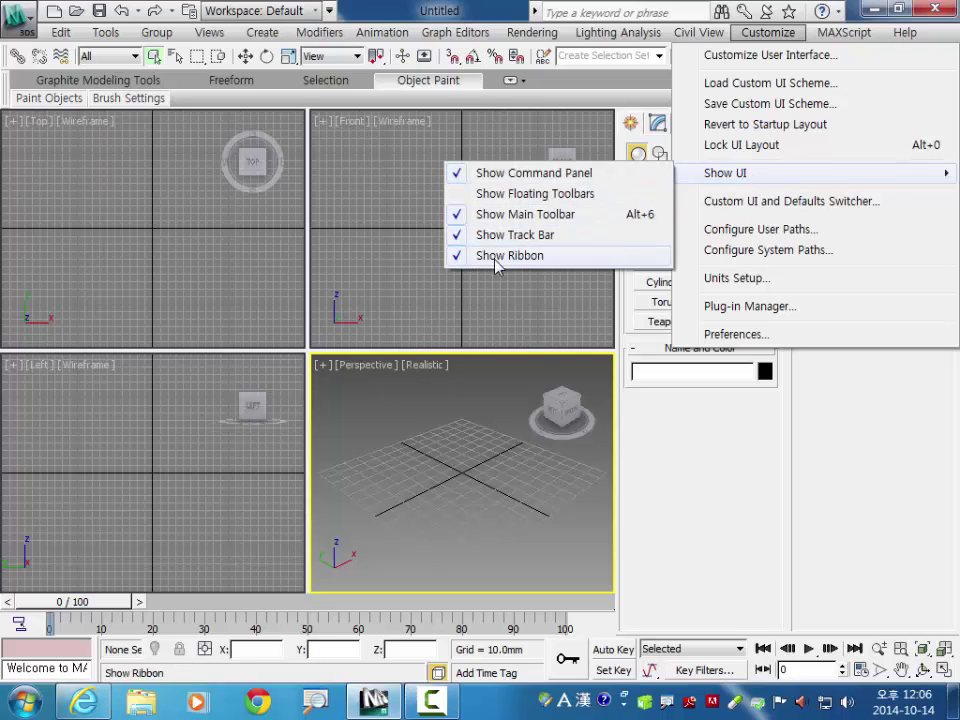
click(512, 240)
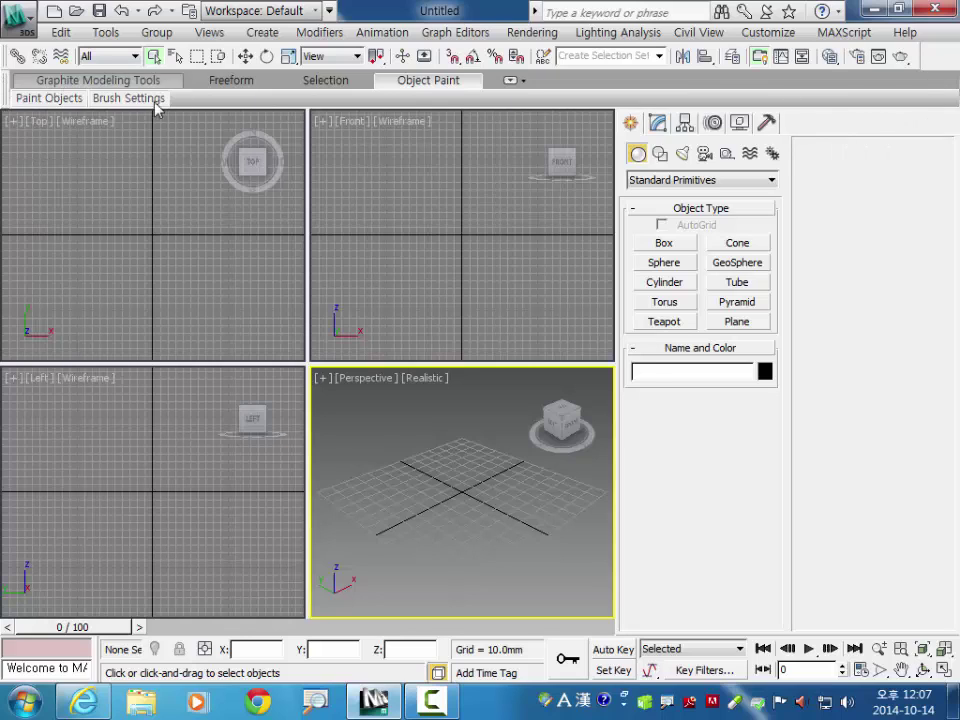
click(668, 245)
drag(142, 277, 222, 221)
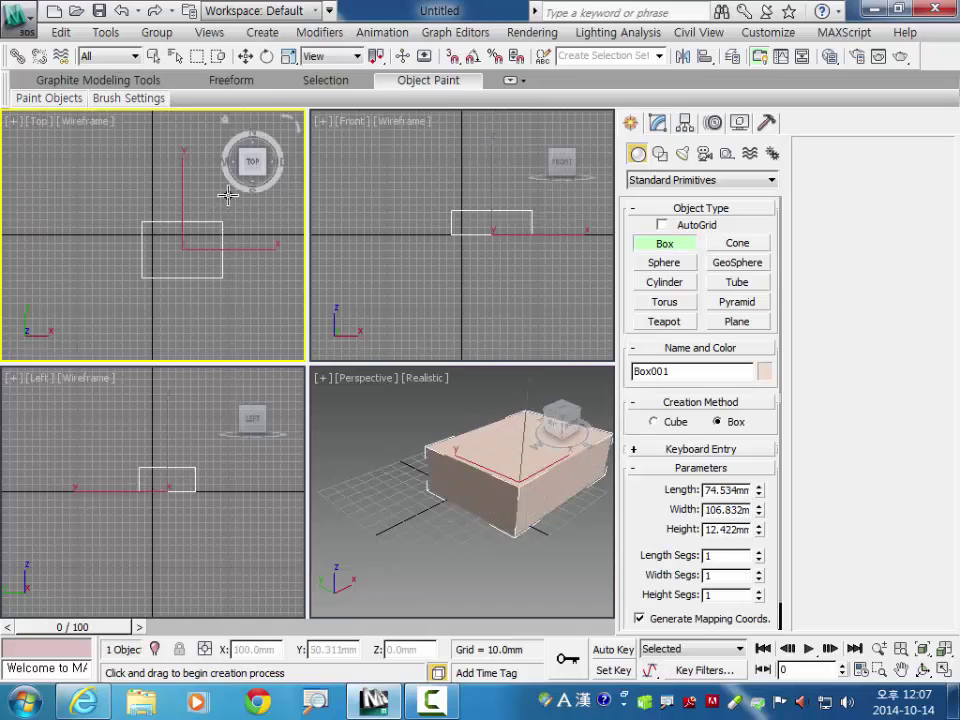
click(172, 143)
alt+middle_drag(552, 476, 497, 486)
Convert Box001 to Editable Poly and switch to Polygon sub-object level with 4
right_click(497, 488)
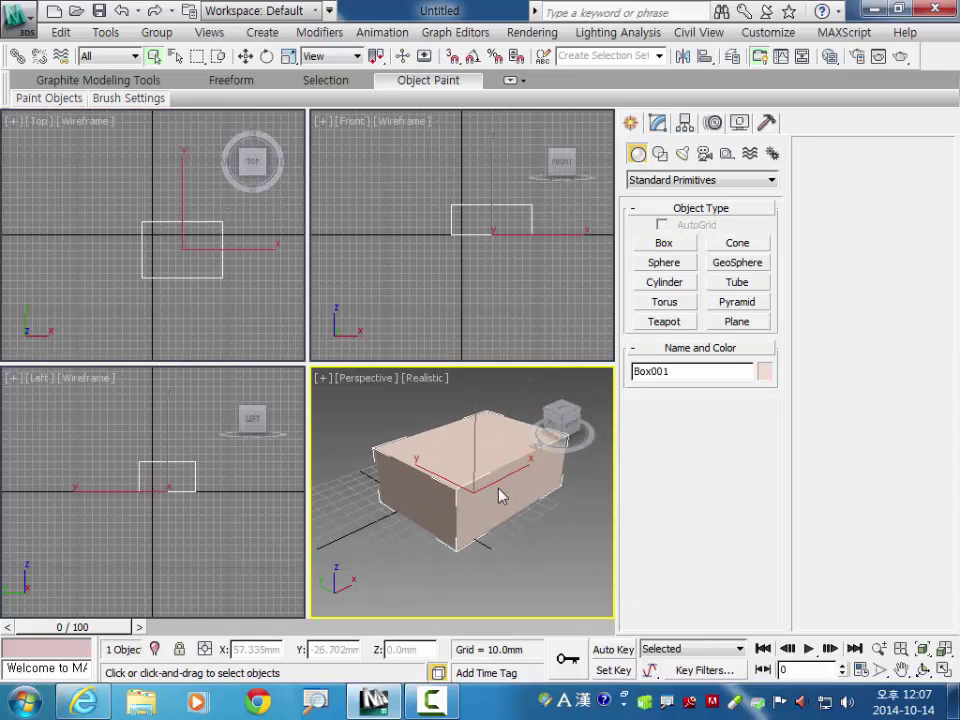
right_click(500, 495)
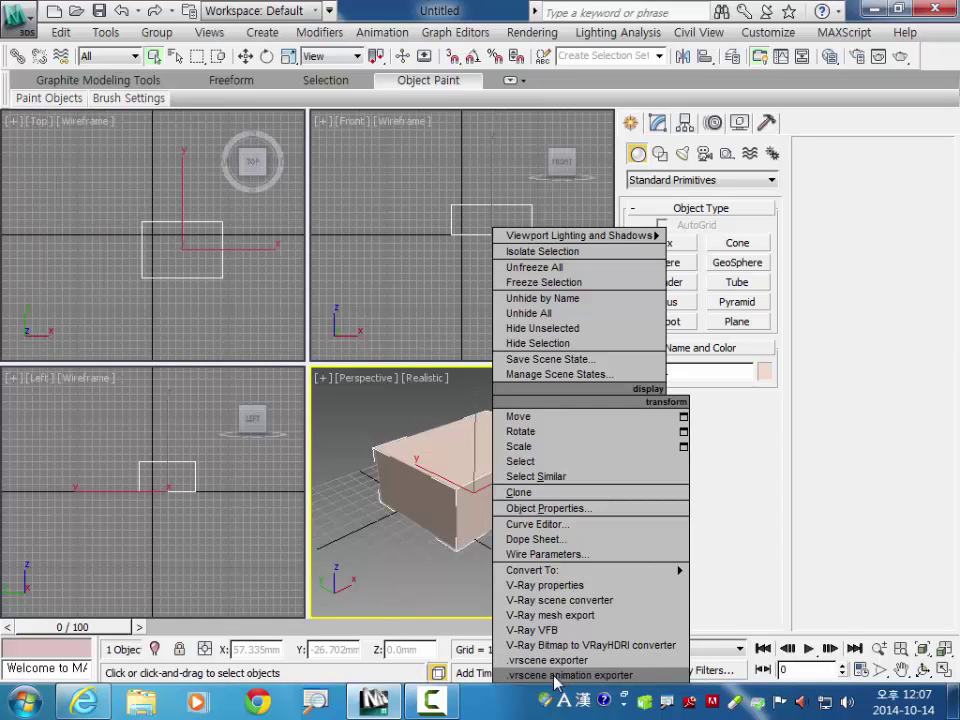
mouse_move(590, 570)
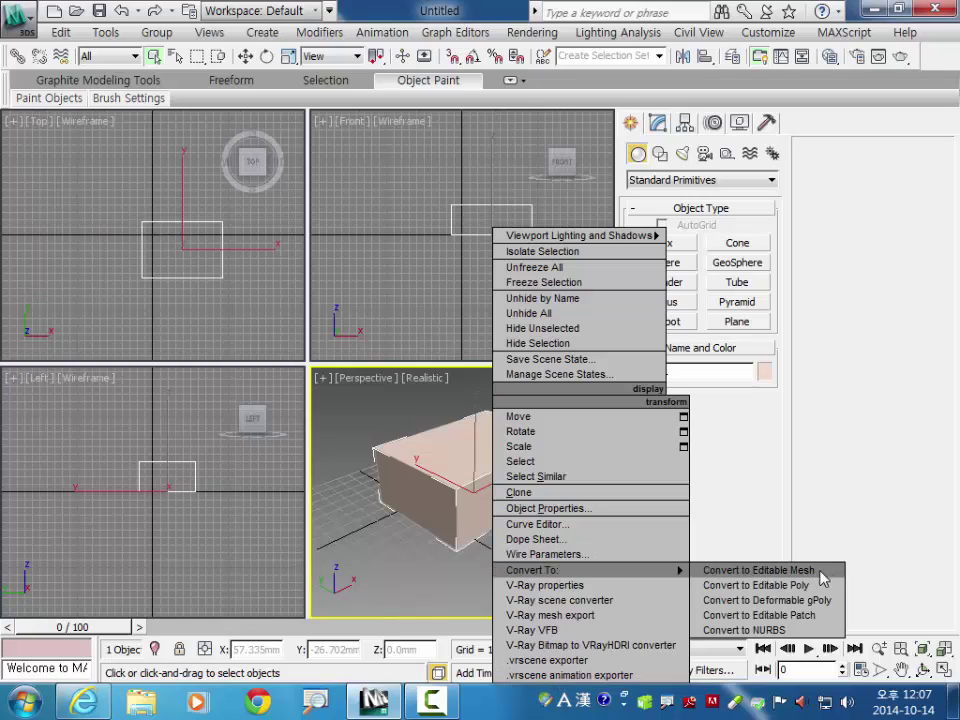
click(790, 585)
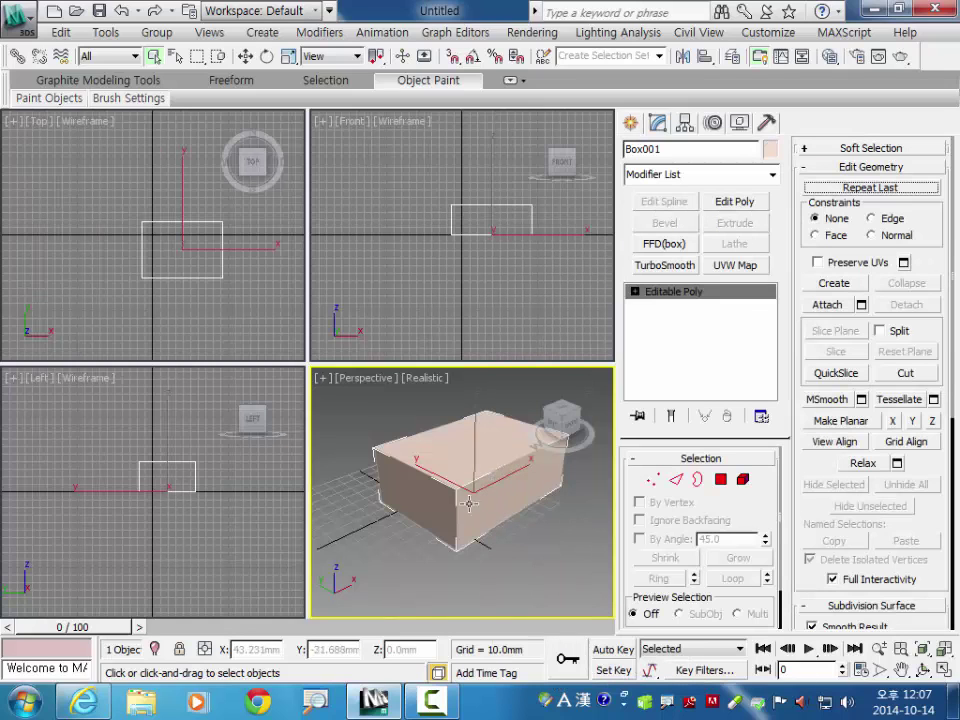
key(4)
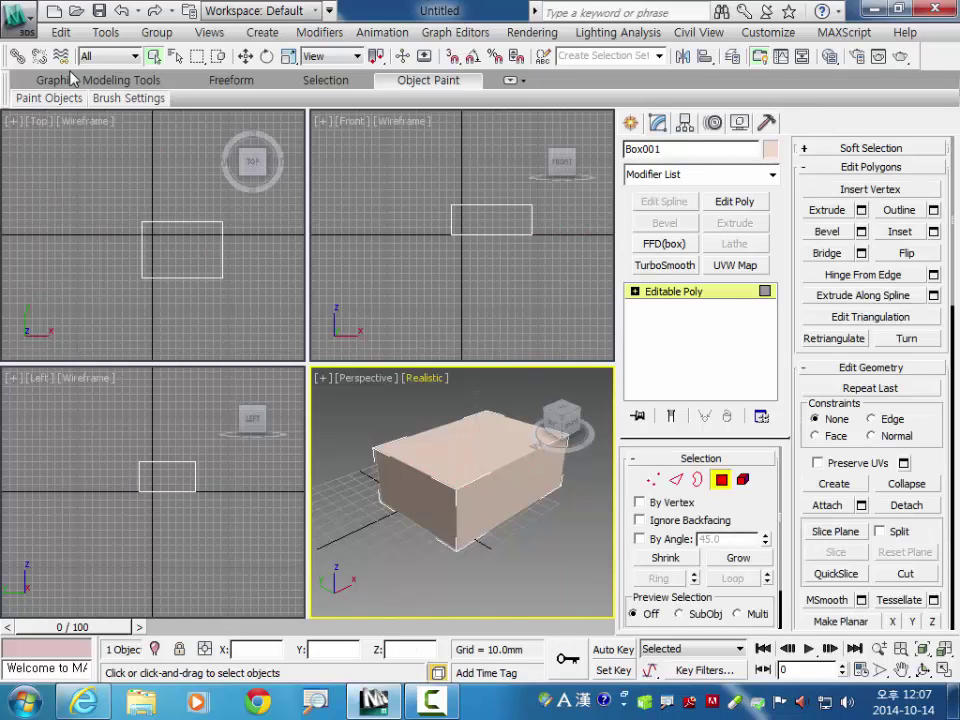
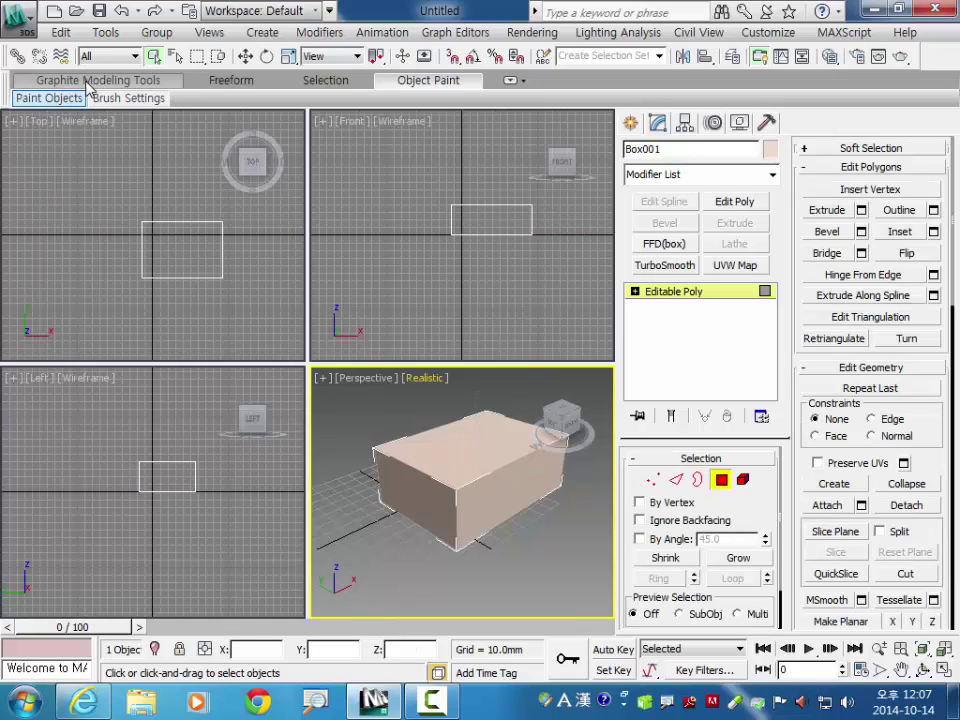
Browse the Graphite Polygon Modeling and Properties panels, then exit polygon level and deselect Box001
click(87, 84)
click(45, 98)
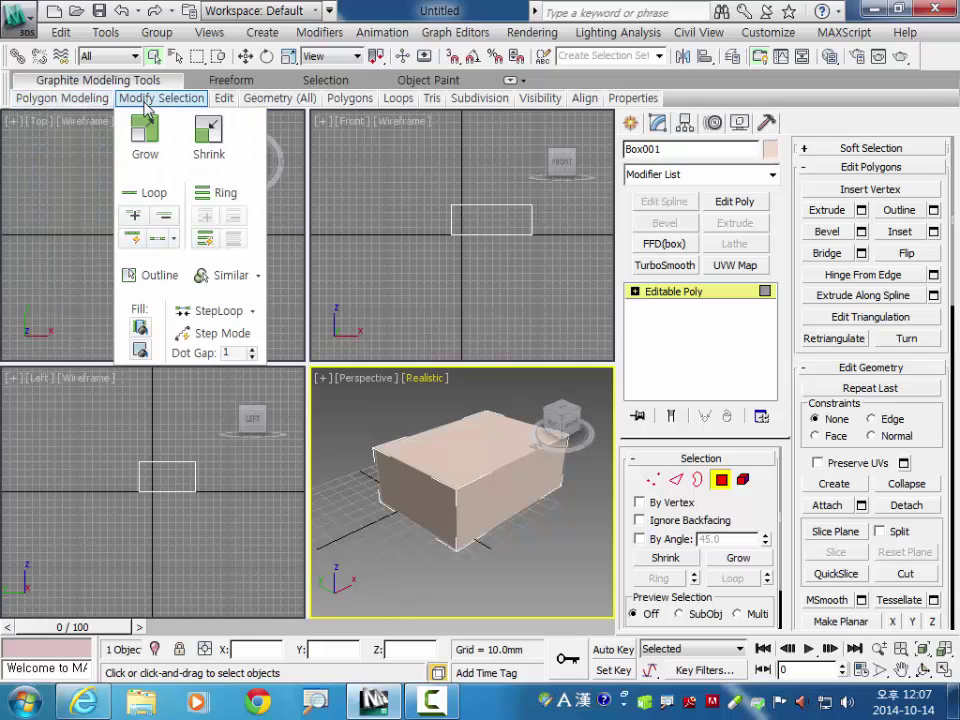
mouse_move(279, 98)
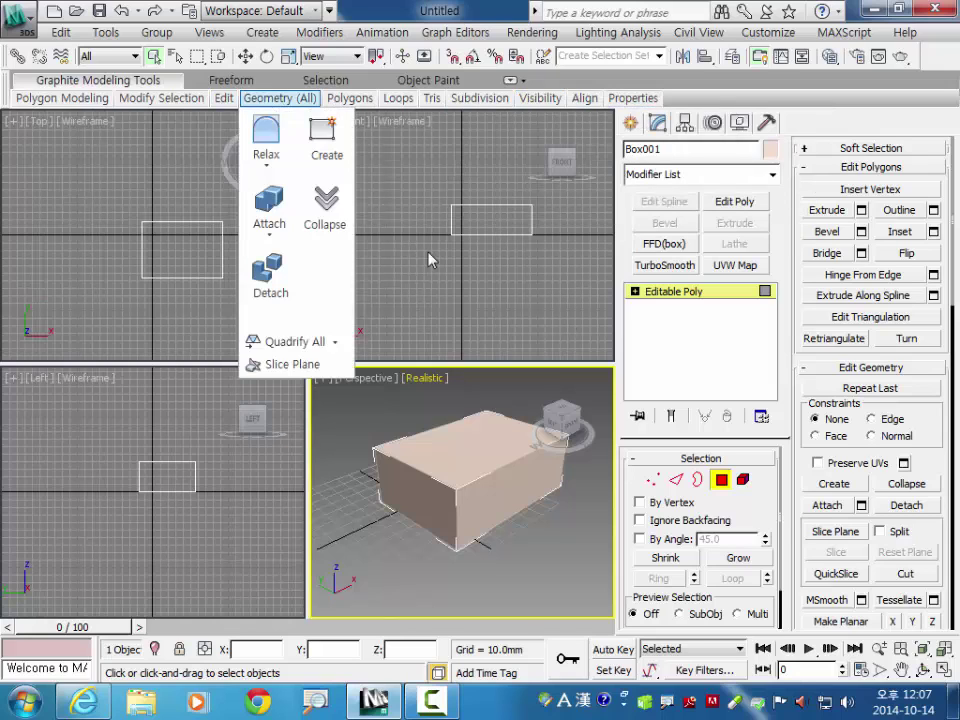
scroll(775, 495, down, 2)
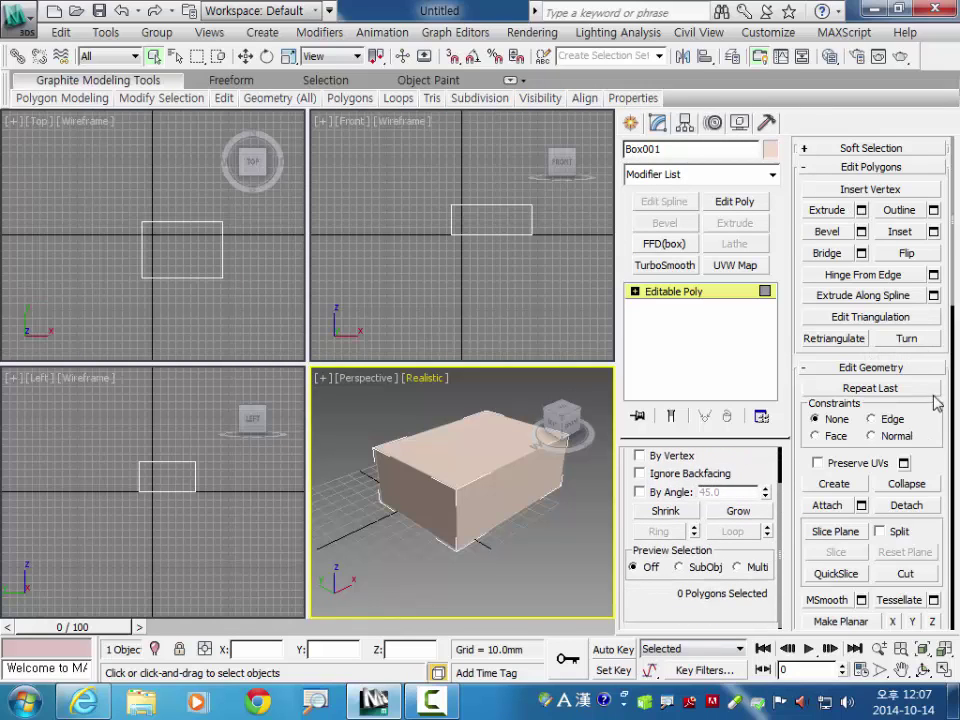
drag(932, 408, 932, 296)
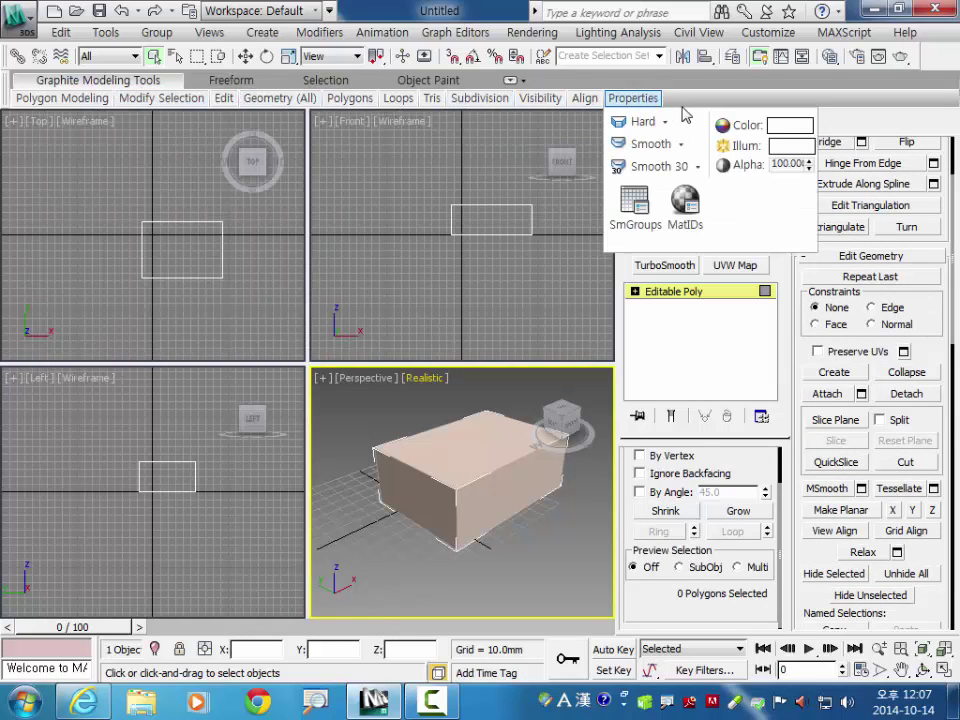
click(660, 300)
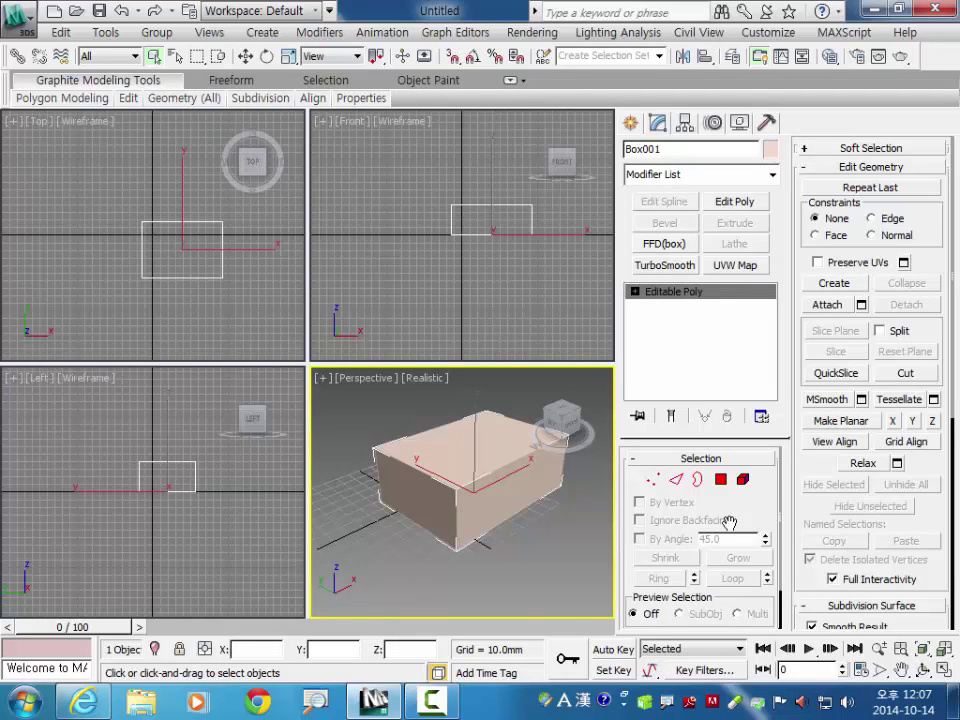
click(538, 557)
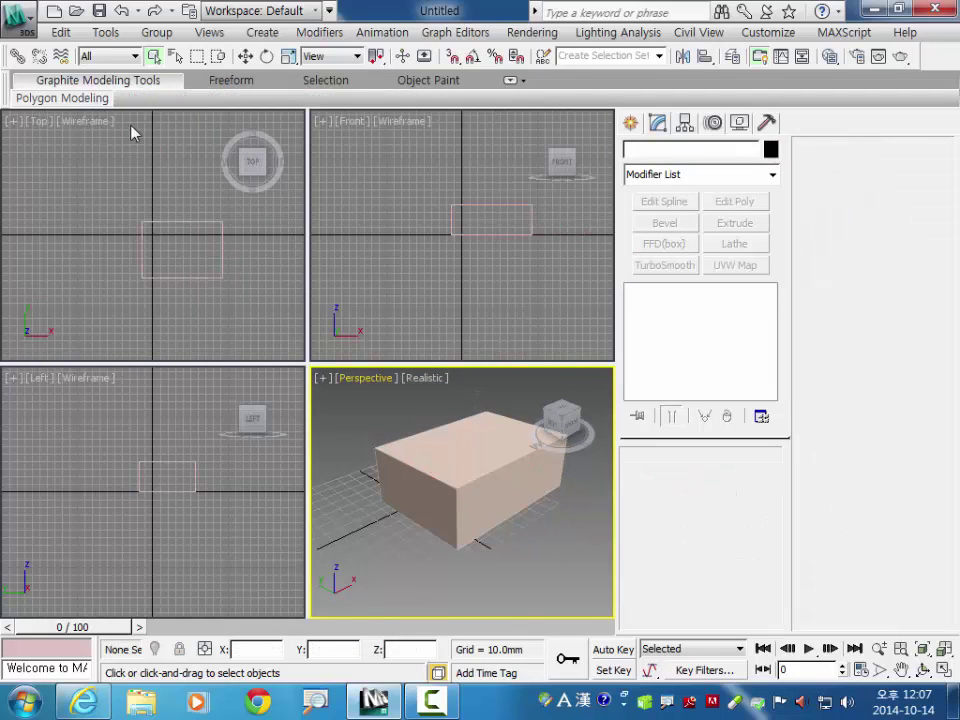
Turn off the Graphite Modeling Tools ribbon from the toolbar context menu
right_click(933, 55)
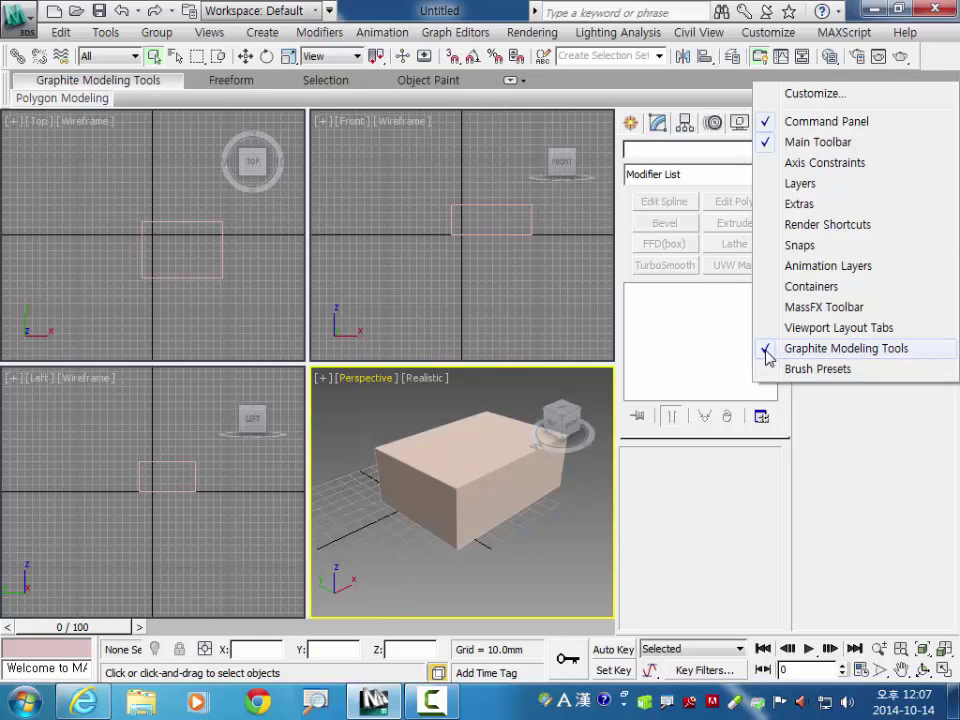
click(846, 348)
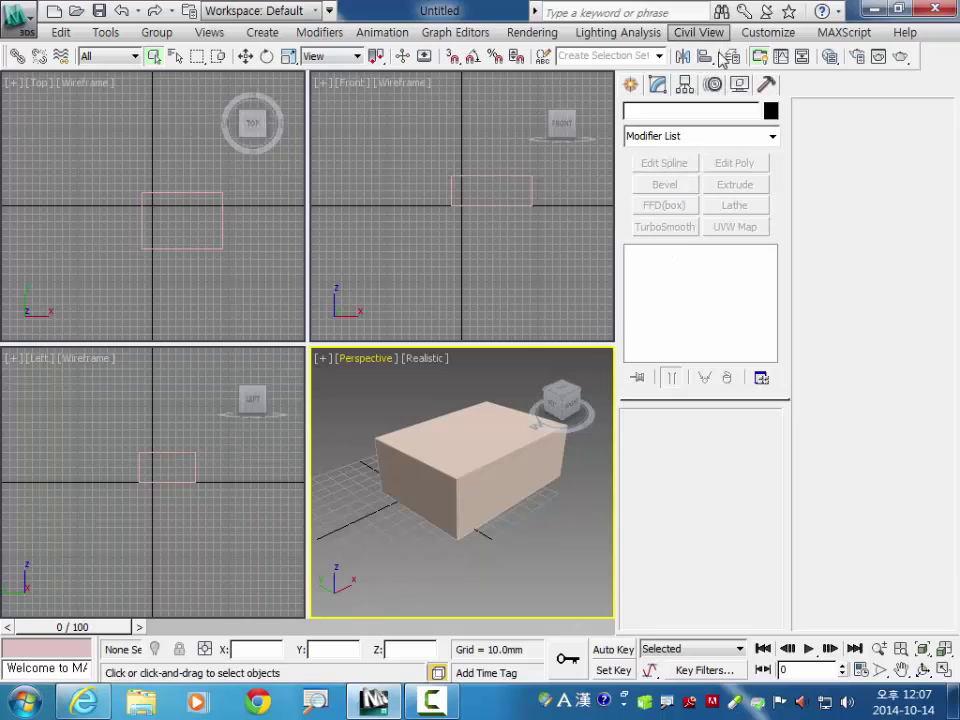
Move the Array button from the Extras toolbar onto the main toolbar, right after Mirror
right_click(930, 62)
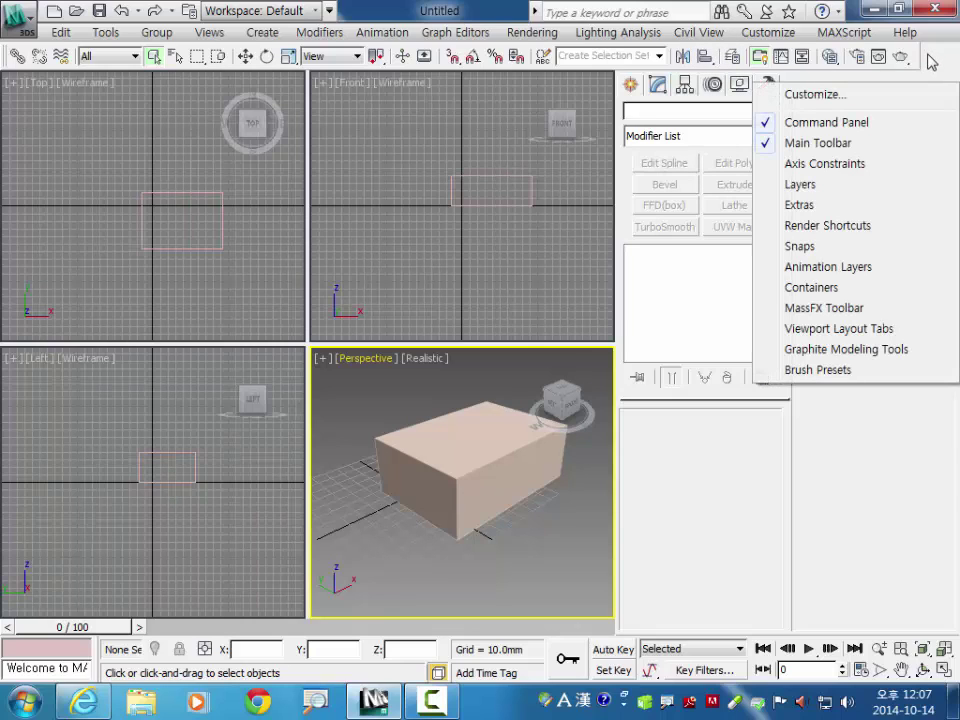
click(818, 208)
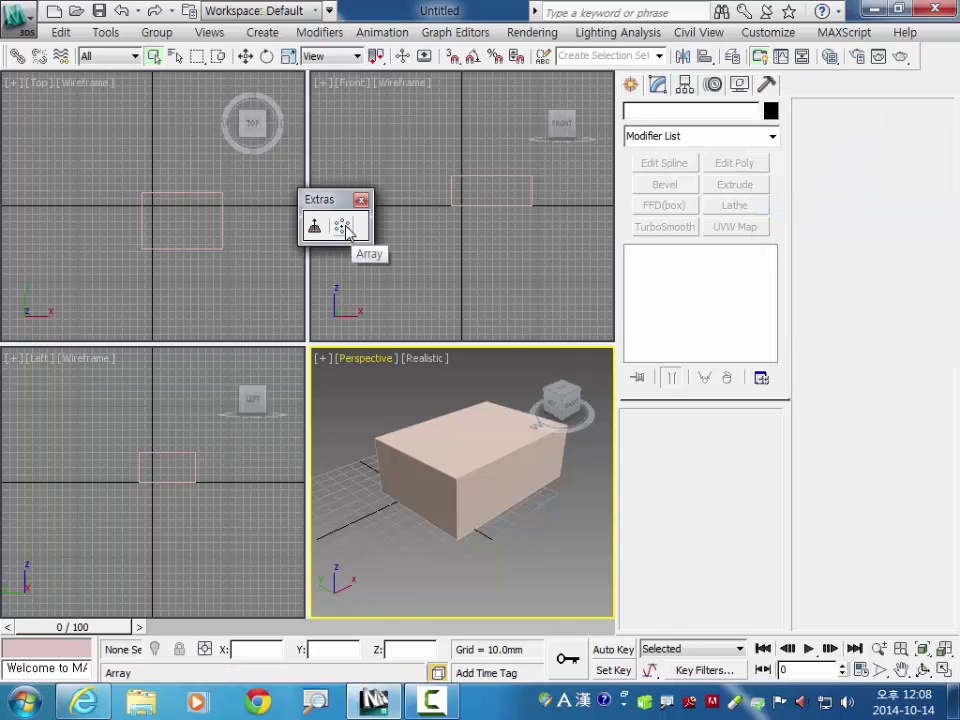
alt+drag(343, 228, 703, 68)
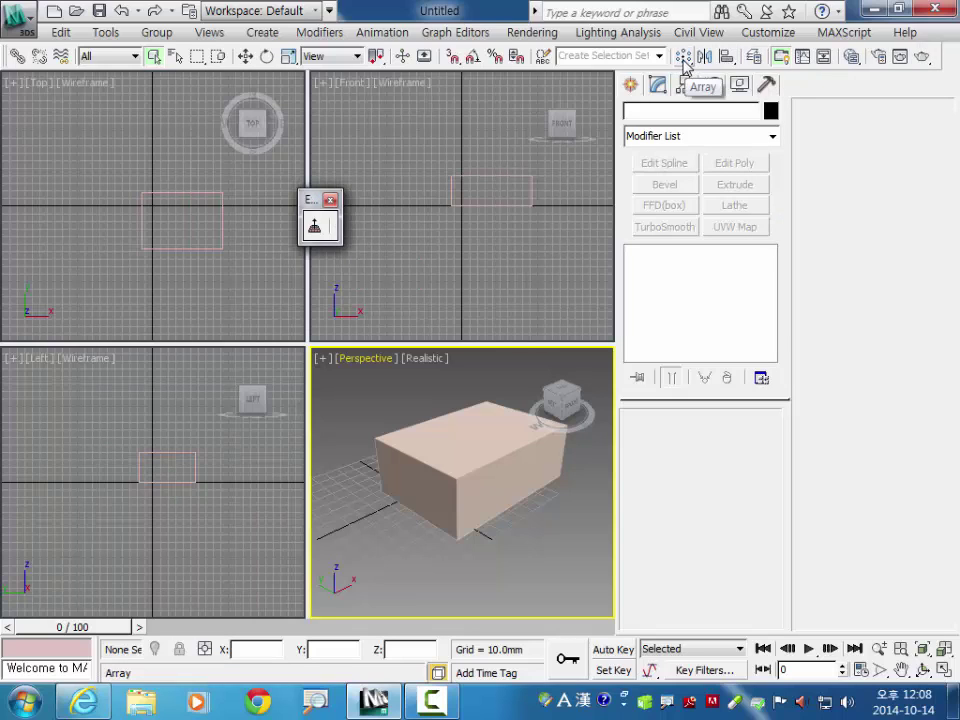
alt+drag(685, 60, 717, 66)
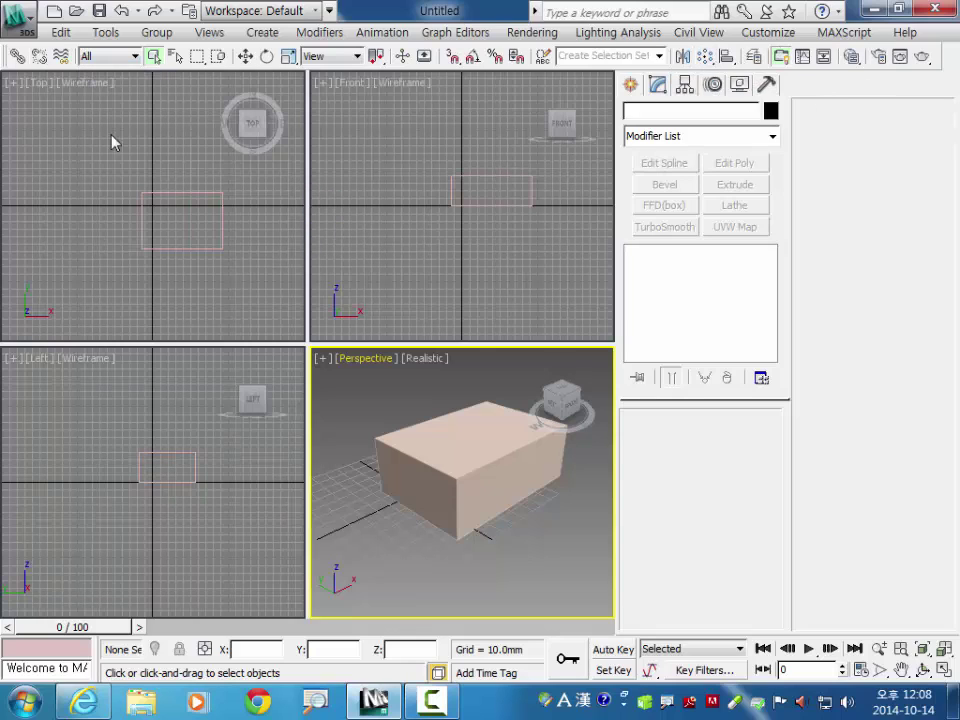
Delete Select and Link and four other unneeded buttons from the main toolbar
alt+drag(17, 56, 243, 270)
click(441, 418)
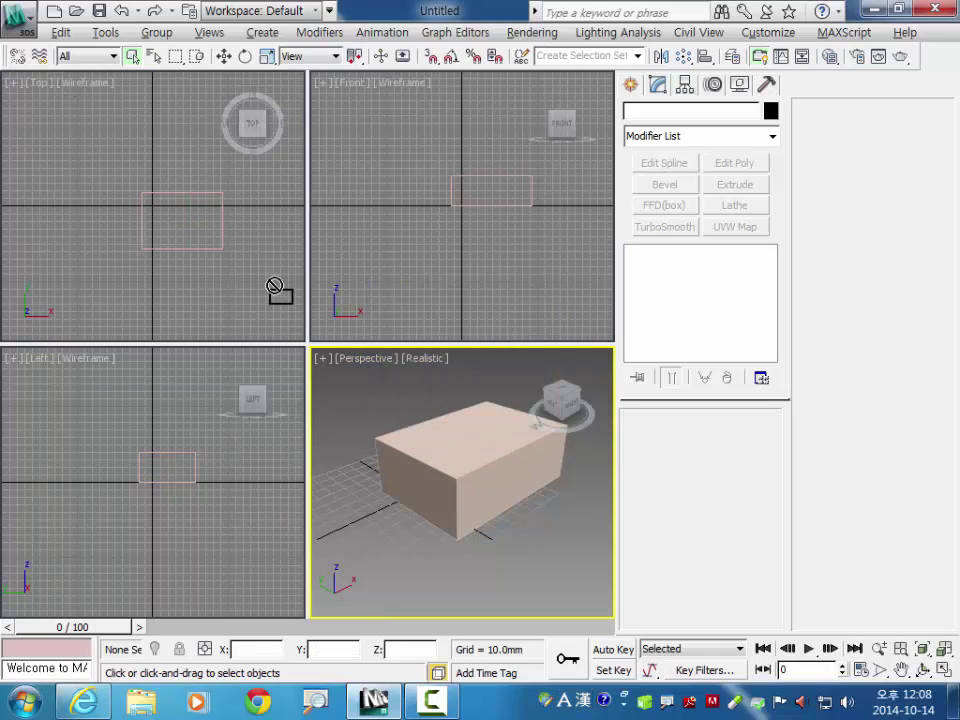
alt+drag(274, 290, 276, 292)
click(425, 418)
alt+drag(17, 56, 300, 312)
click(425, 418)
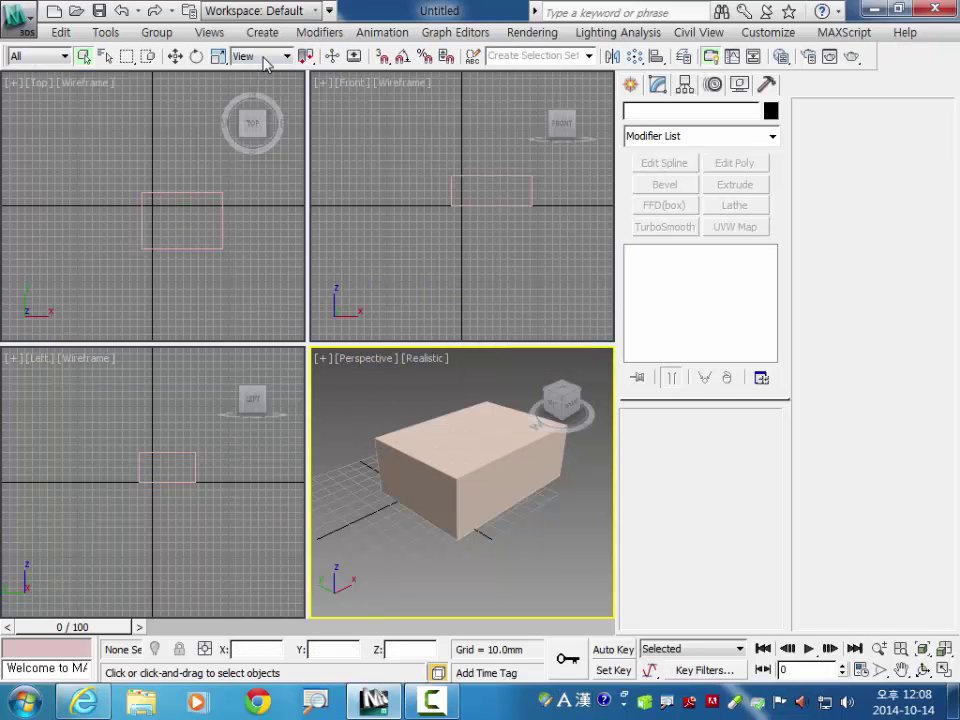
mouse_move(255, 56)
alt+mouse_down()
mouse_move(358, 195)
mouse_move(452, 396)
alt+mouse_up()
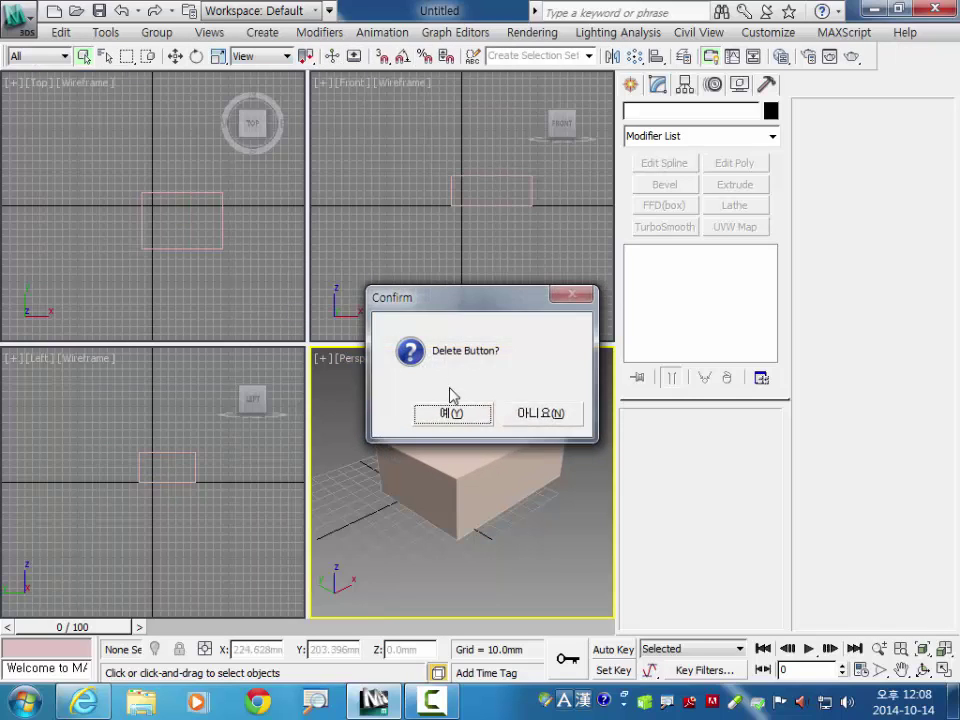
click(452, 413)
alt+drag(336, 58, 446, 388)
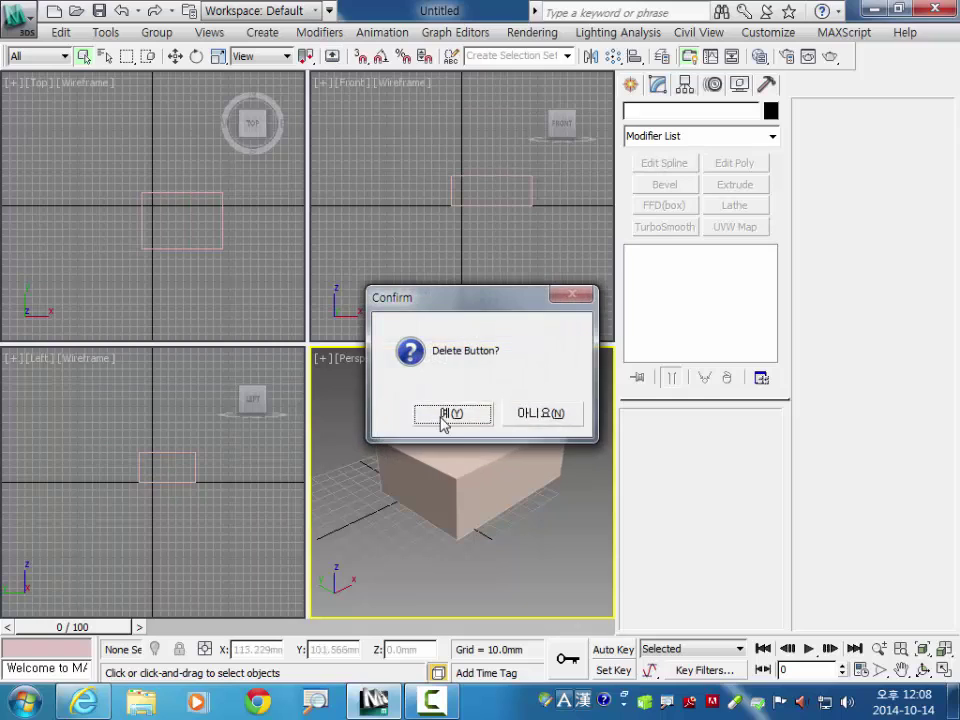
click(444, 416)
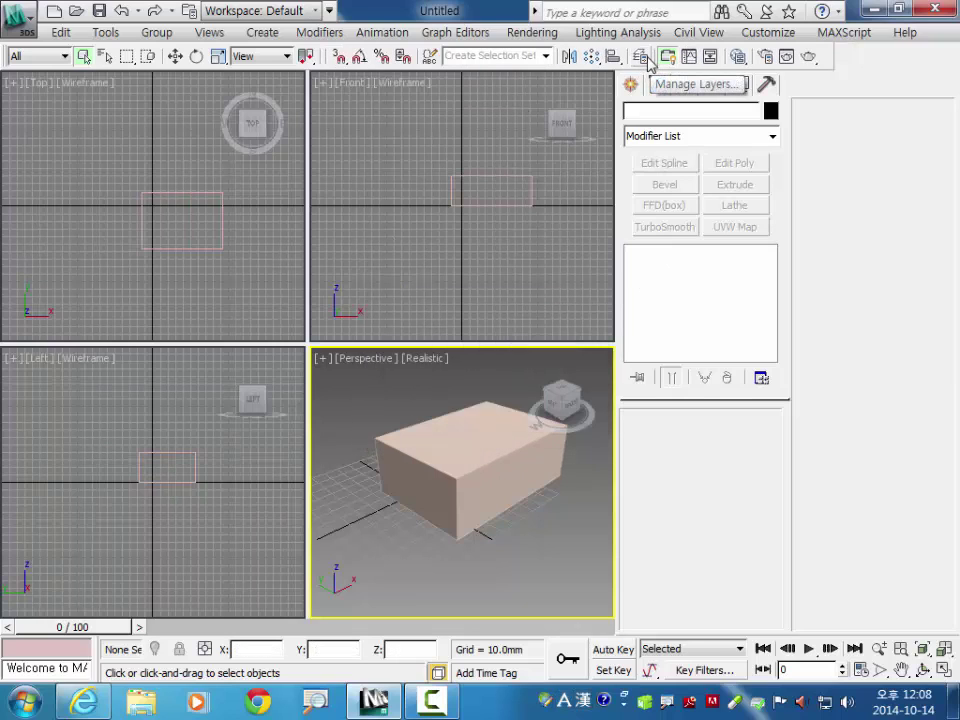
Delete Manage Layers, Graphite Modeling Tools, another button and Schematic View from the main toolbar
alt+drag(645, 62, 551, 274)
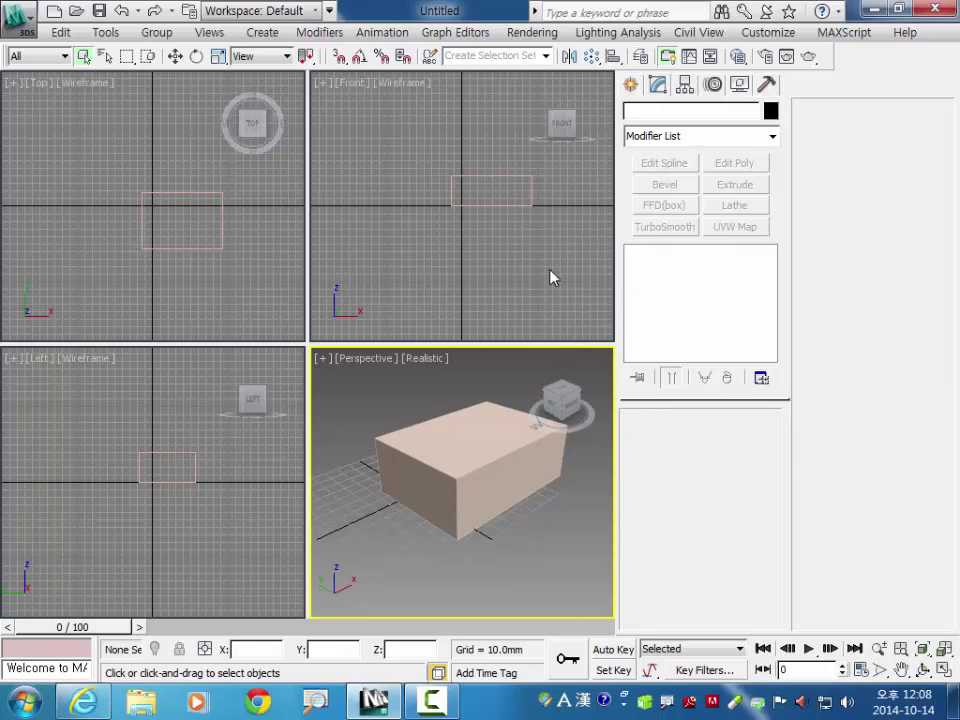
click(463, 424)
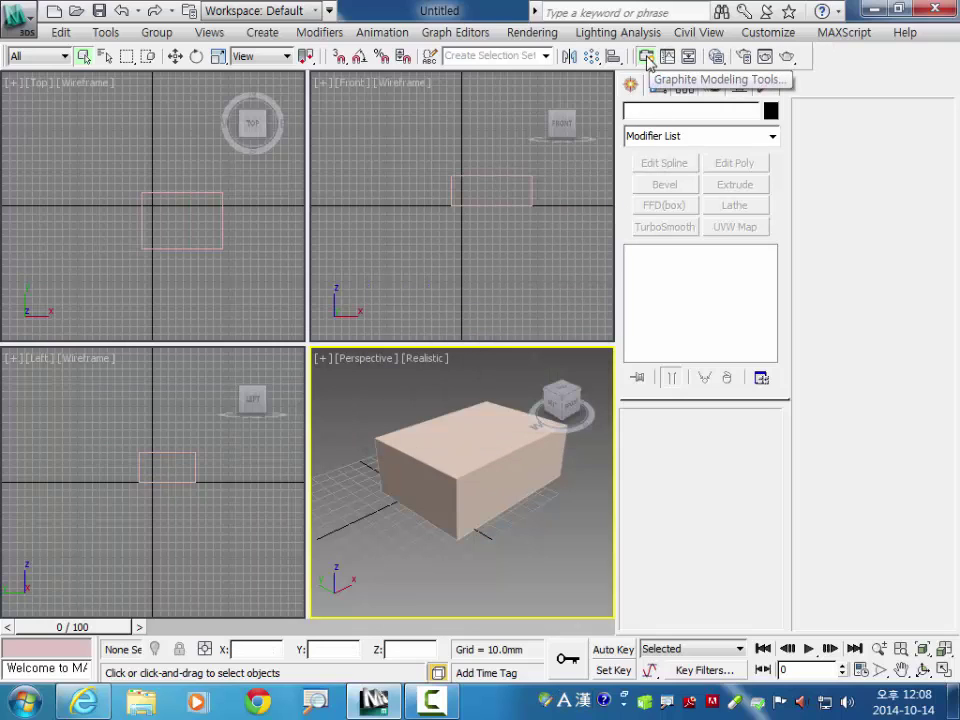
alt+drag(648, 63, 484, 399)
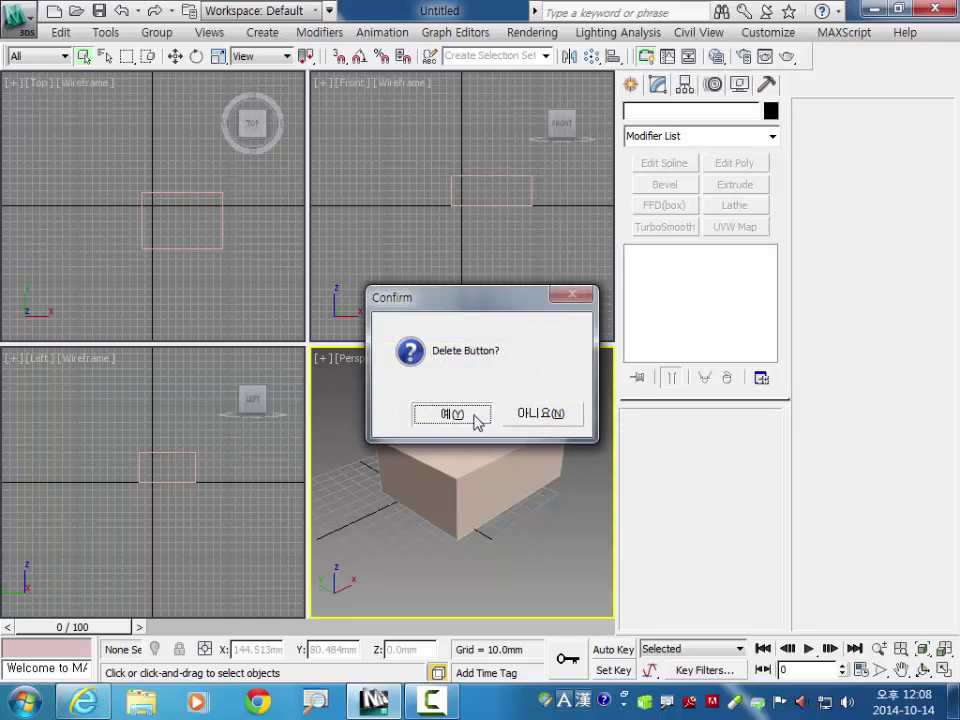
click(470, 419)
alt+drag(648, 60, 484, 364)
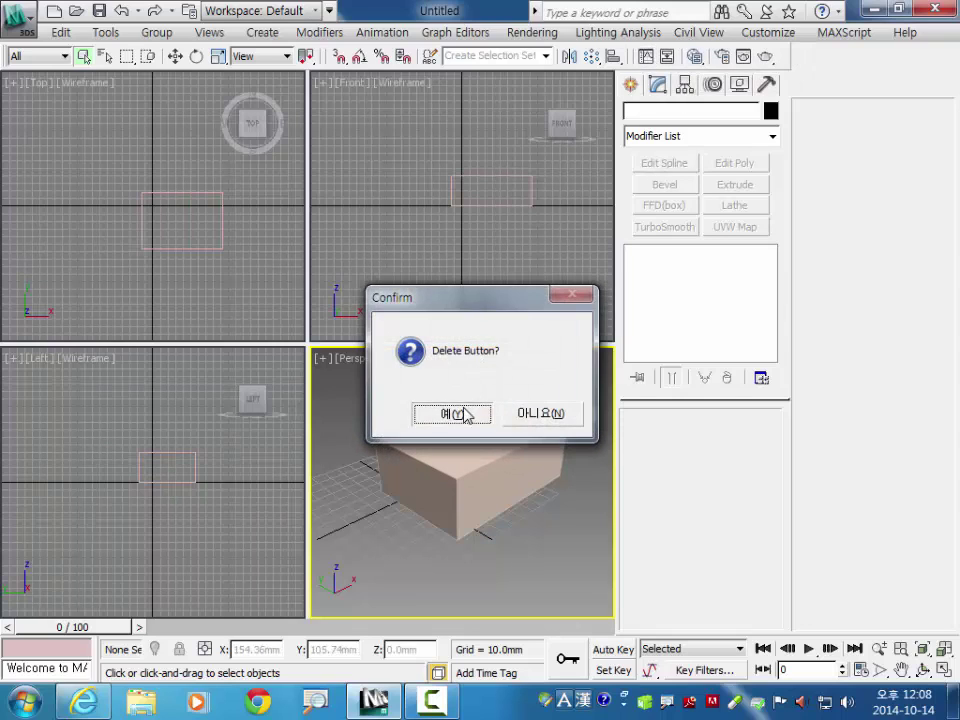
click(467, 414)
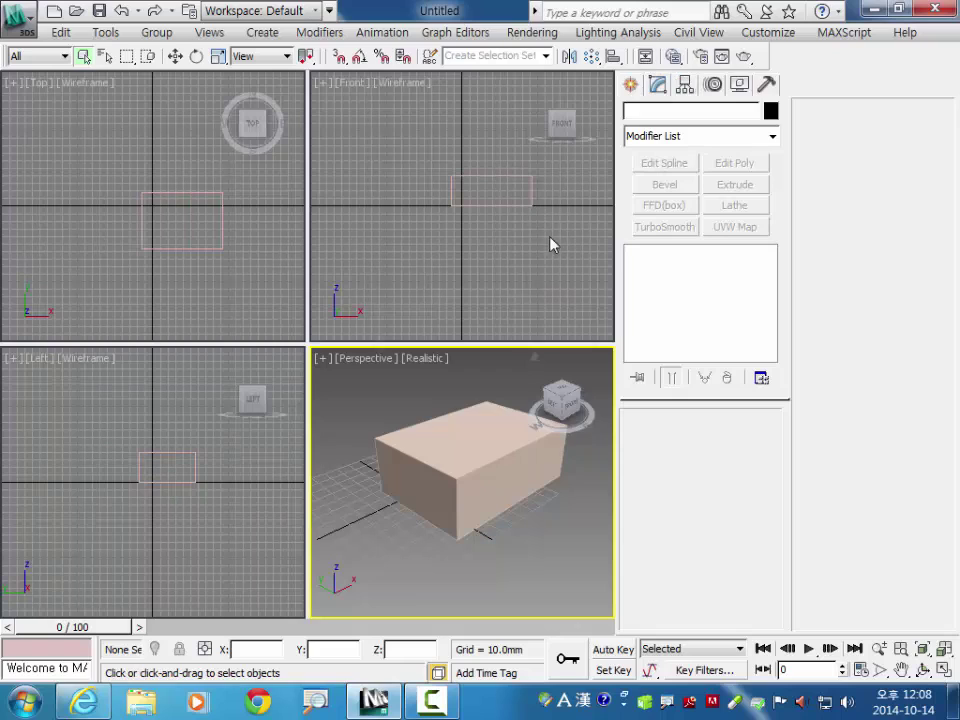
alt+drag(646, 62, 480, 400)
click(476, 418)
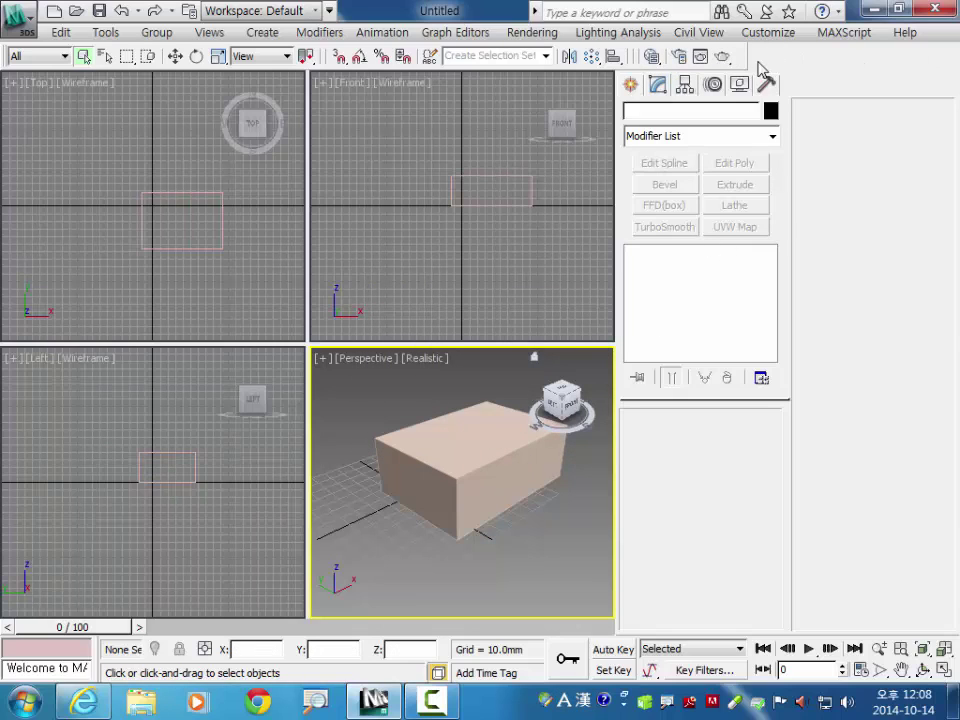
Open the Axis Constraints toolbar and dock it at the end of the main toolbar
right_click(758, 62)
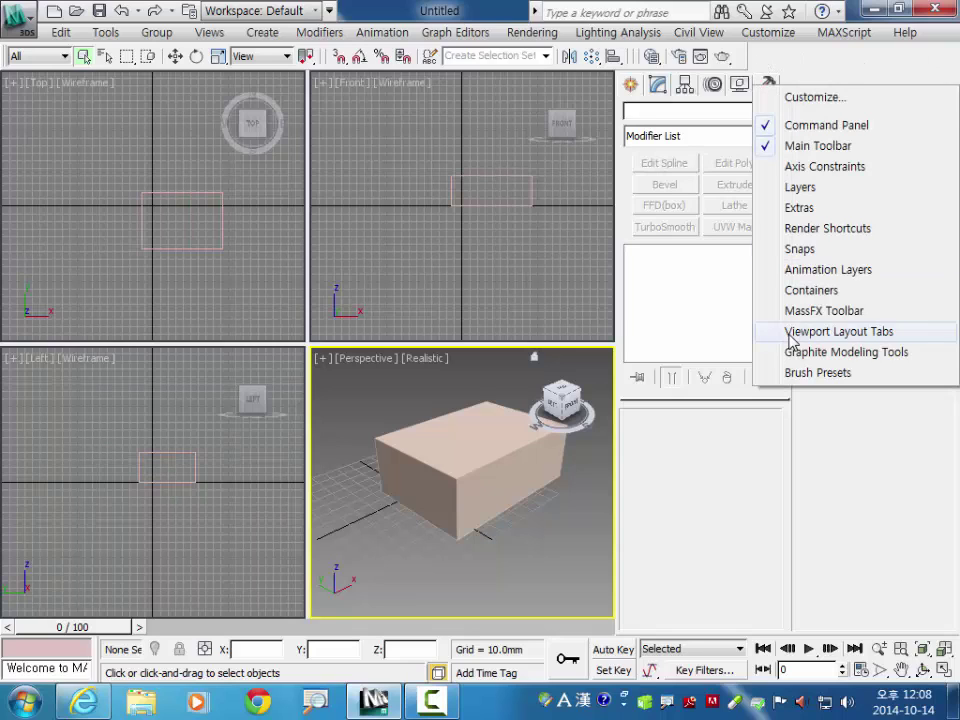
click(823, 167)
drag(257, 222, 831, 60)
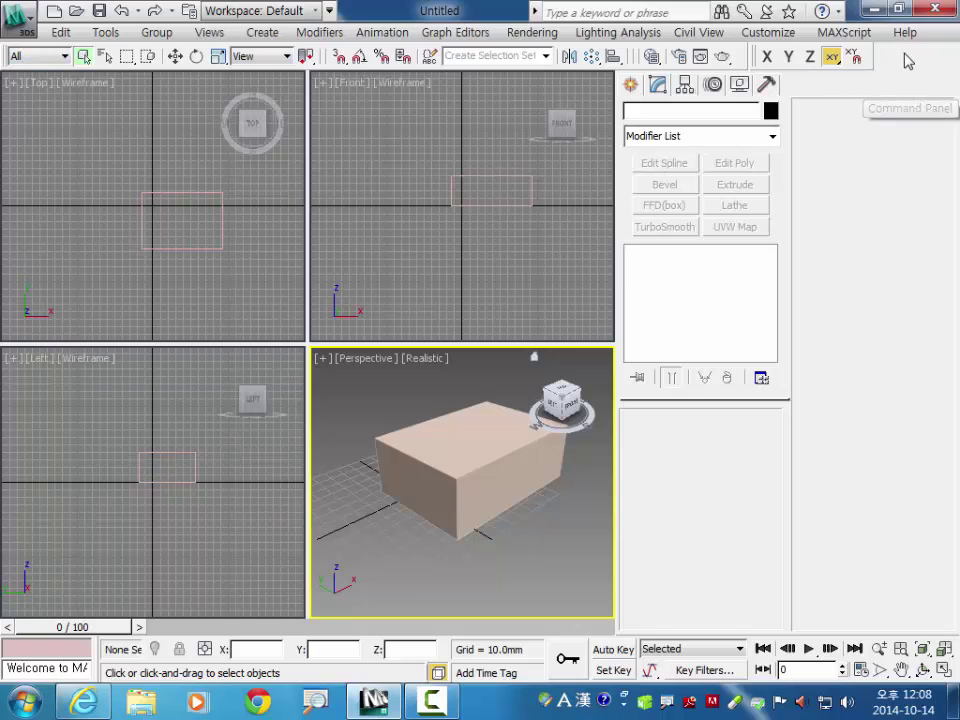
click(768, 32)
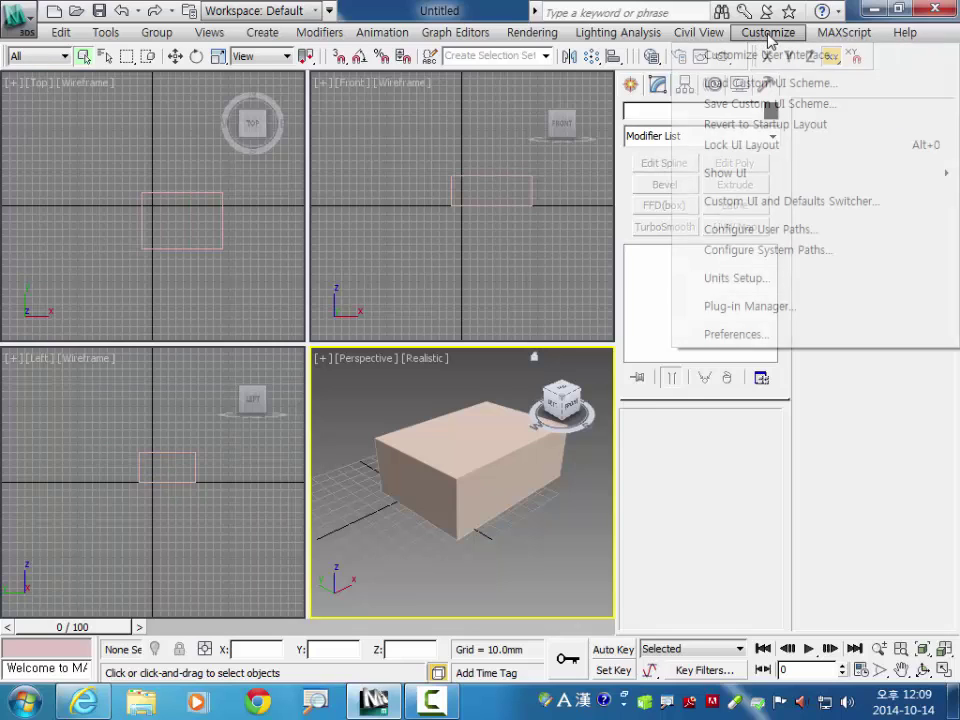
Save the interface as custom UI scheme 'my' in 02_Max, including all scheme components
click(752, 104)
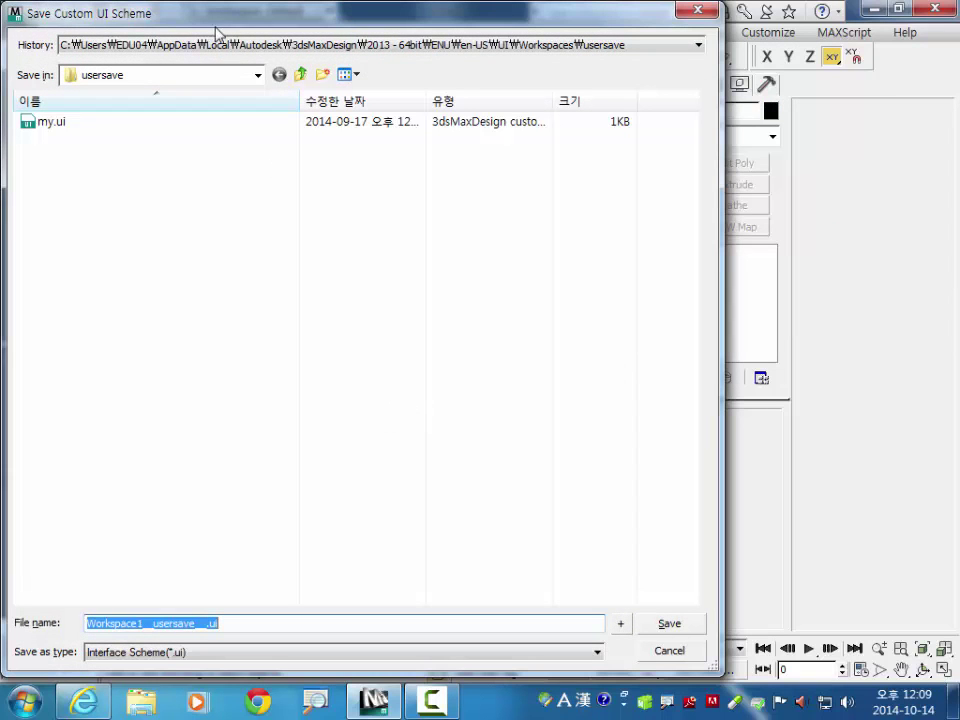
click(230, 45)
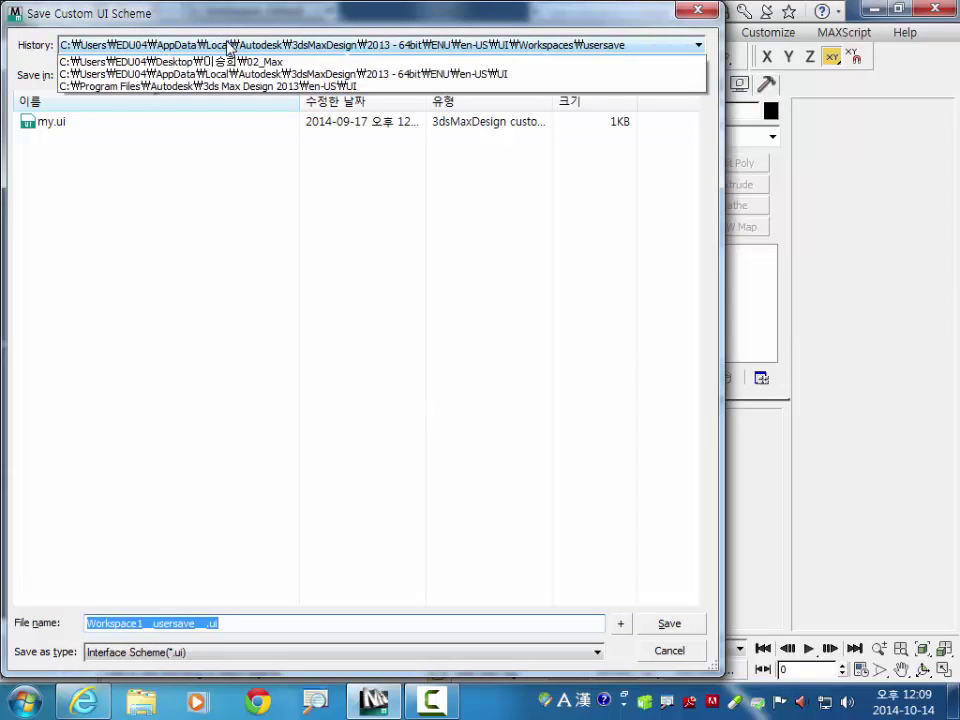
click(172, 73)
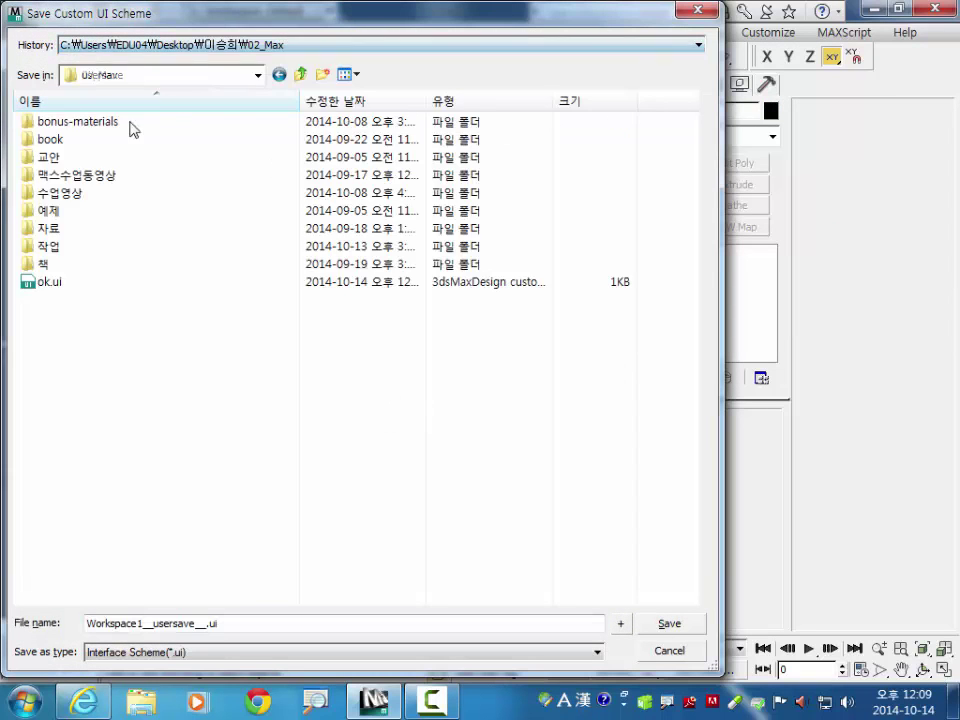
click(116, 83)
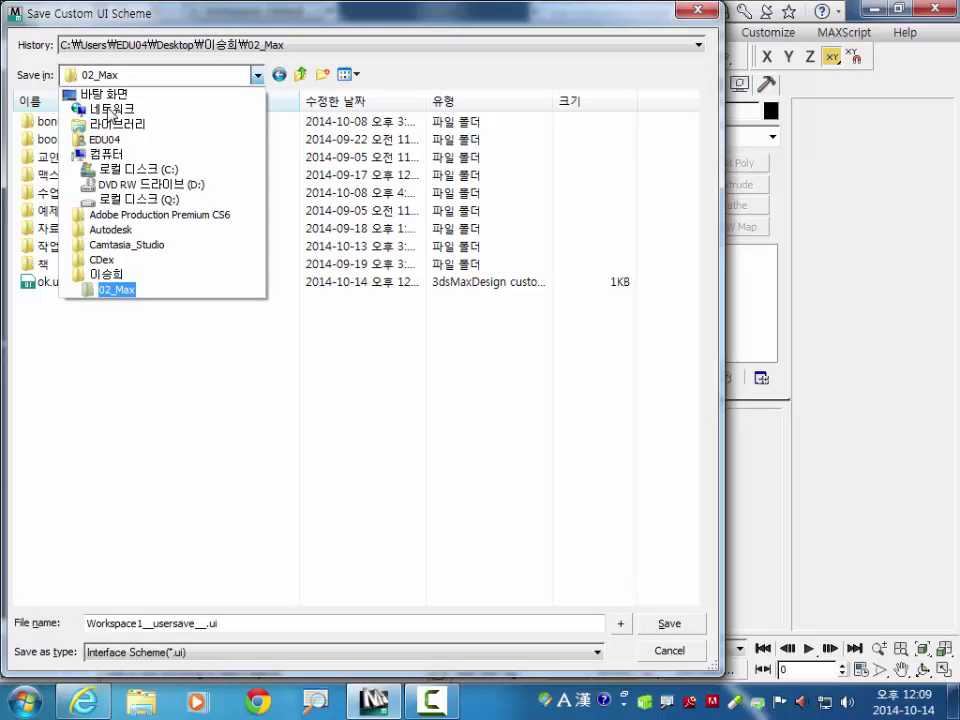
click(100, 275)
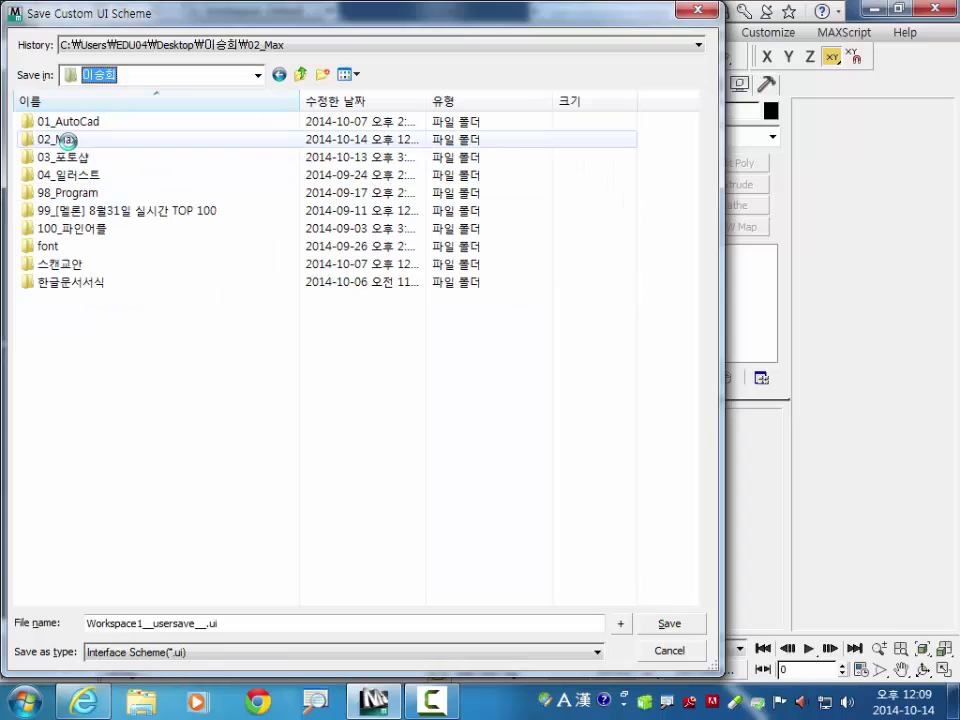
click(80, 142)
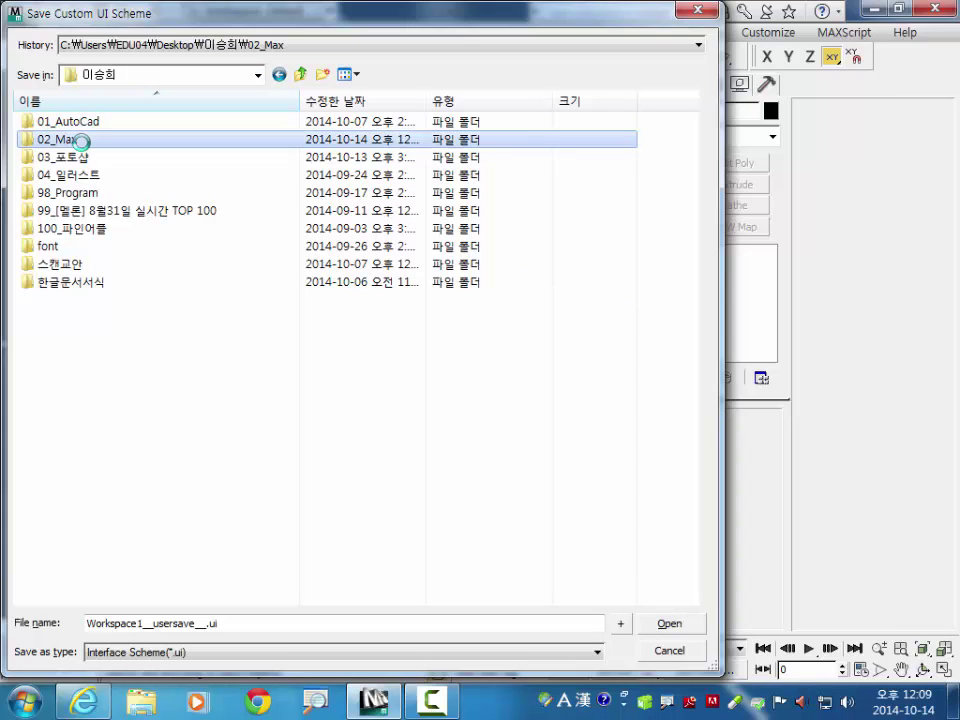
double_click(75, 147)
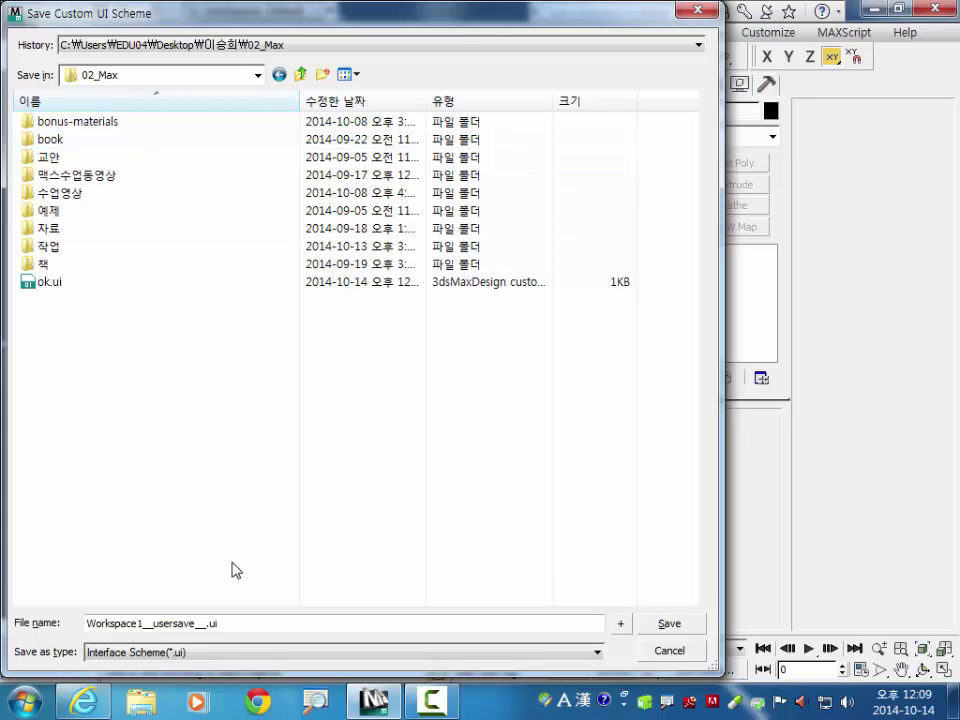
drag(218, 629, 18, 640)
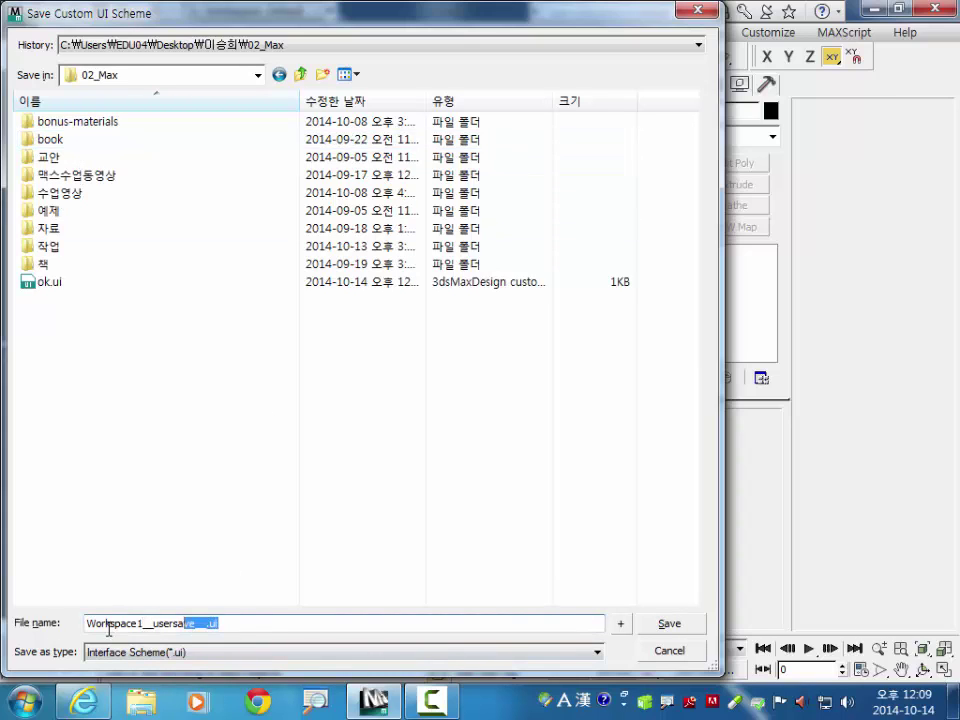
text(my)
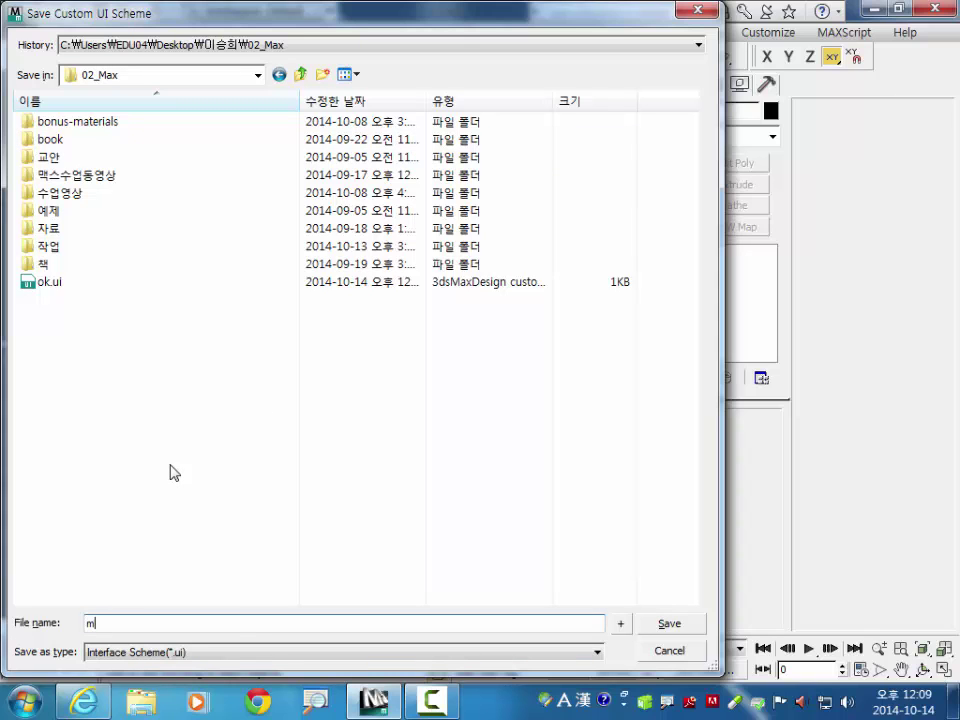
key(Return)
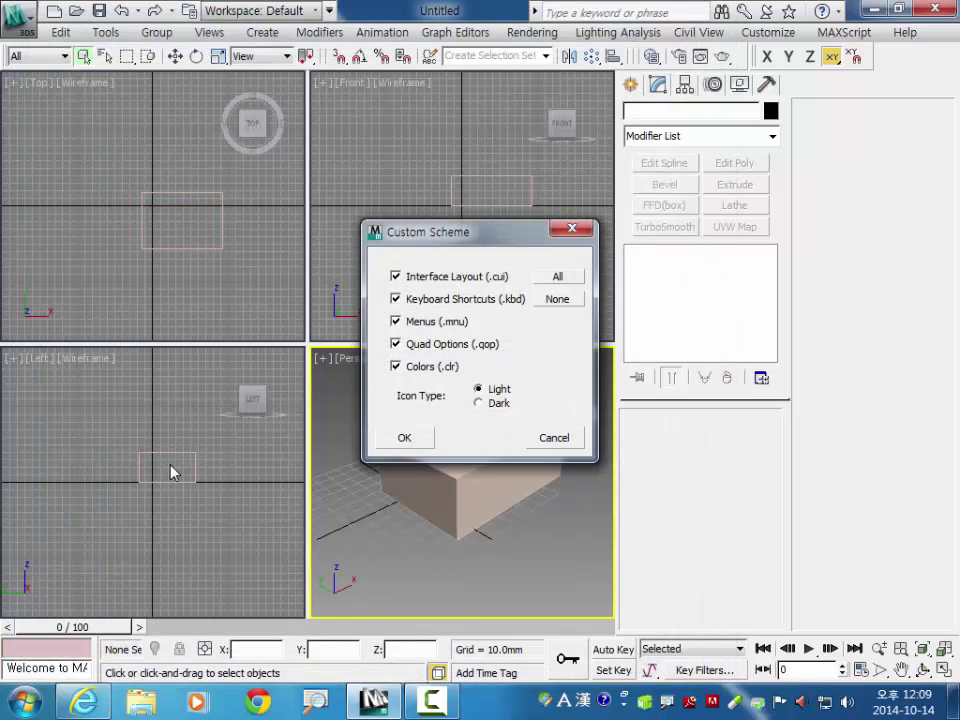
click(404, 437)
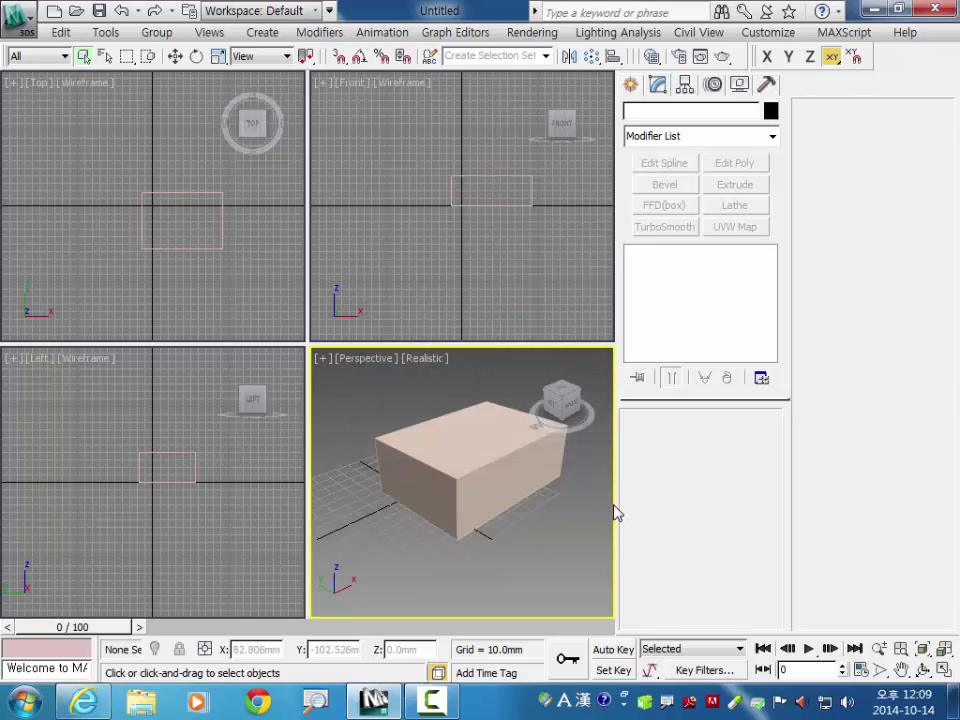
Uncheck Show the ViewCube on the ViewCube tab of Viewport Configuration
mouse_move(545, 503)
alt+middle_down()
mouse_move(506, 478)
mouse_move(497, 484)
alt+middle_up()
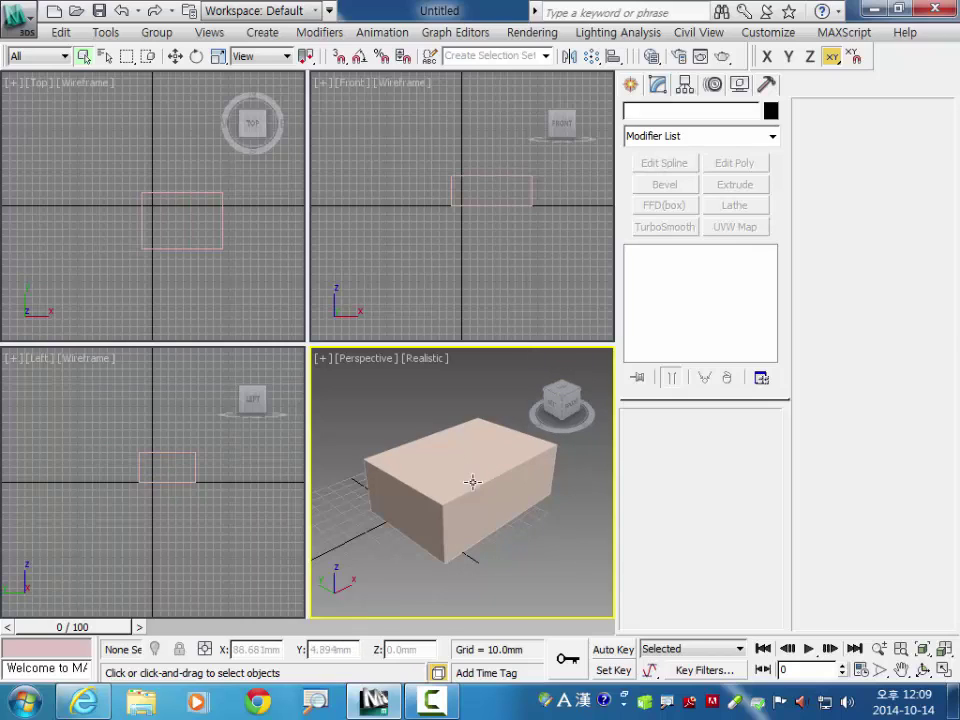
mouse_move(471, 482)
alt+middle_down()
mouse_move(388, 521)
mouse_move(508, 471)
mouse_move(474, 494)
mouse_move(503, 480)
alt+middle_up()
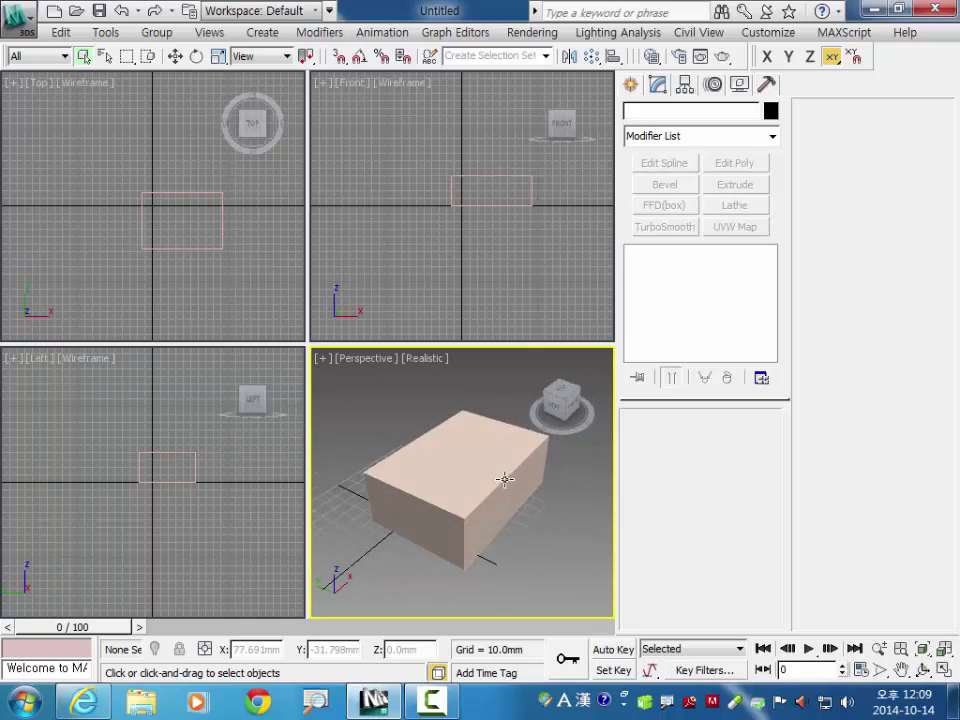
click(323, 359)
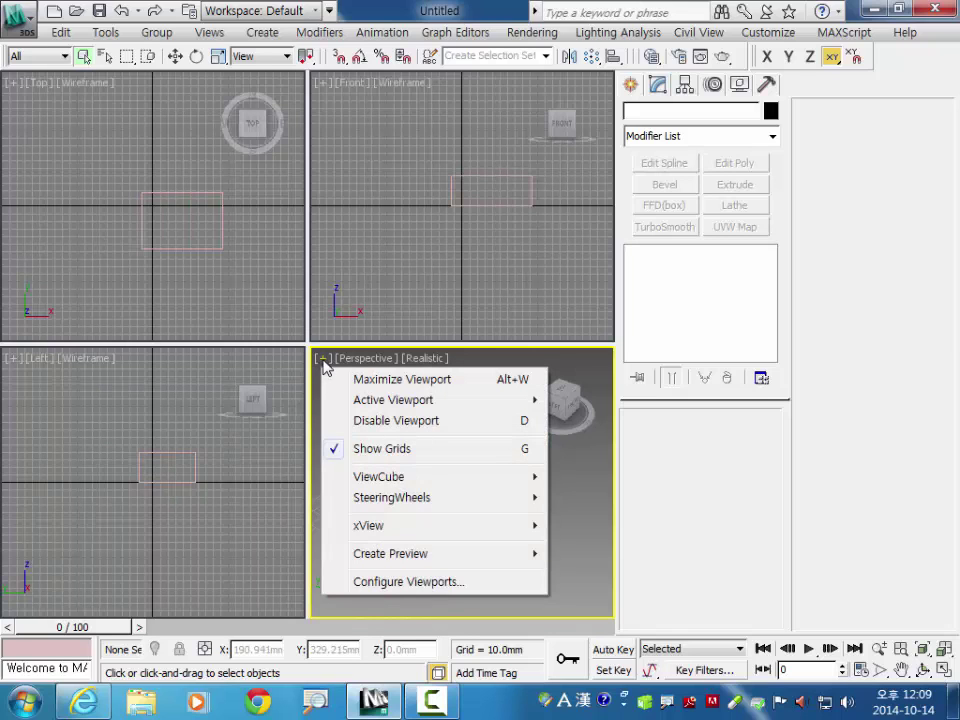
click(392, 582)
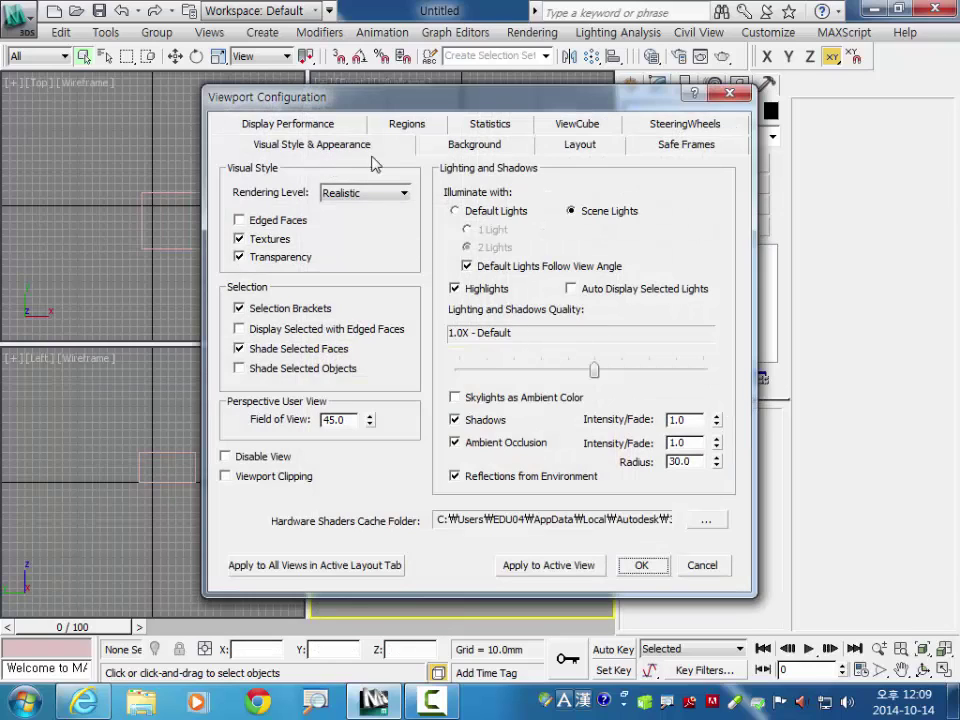
click(558, 126)
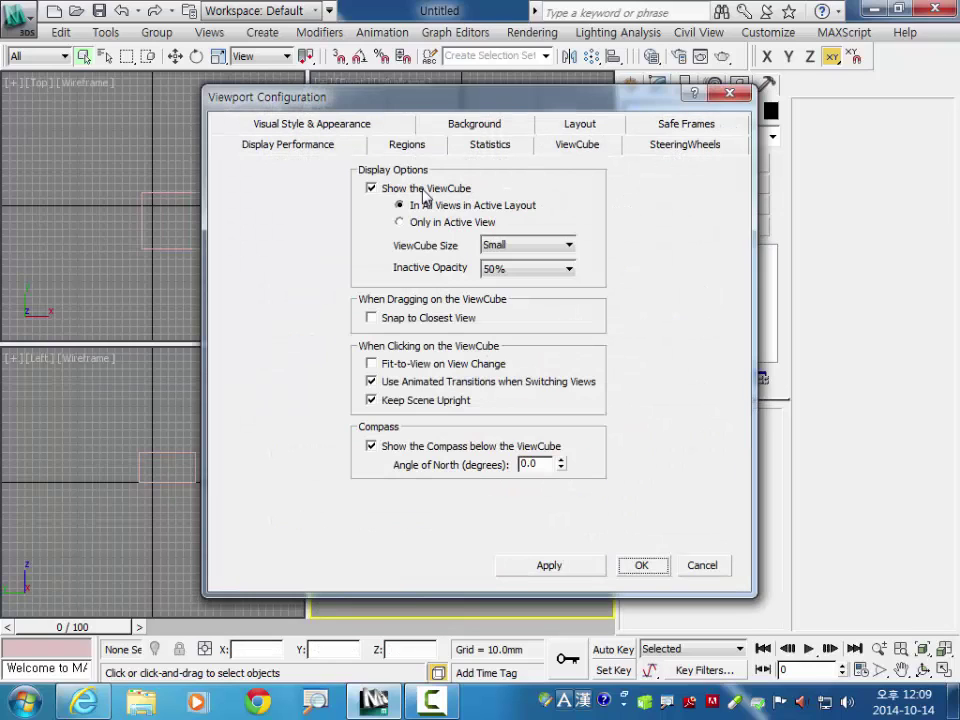
click(378, 196)
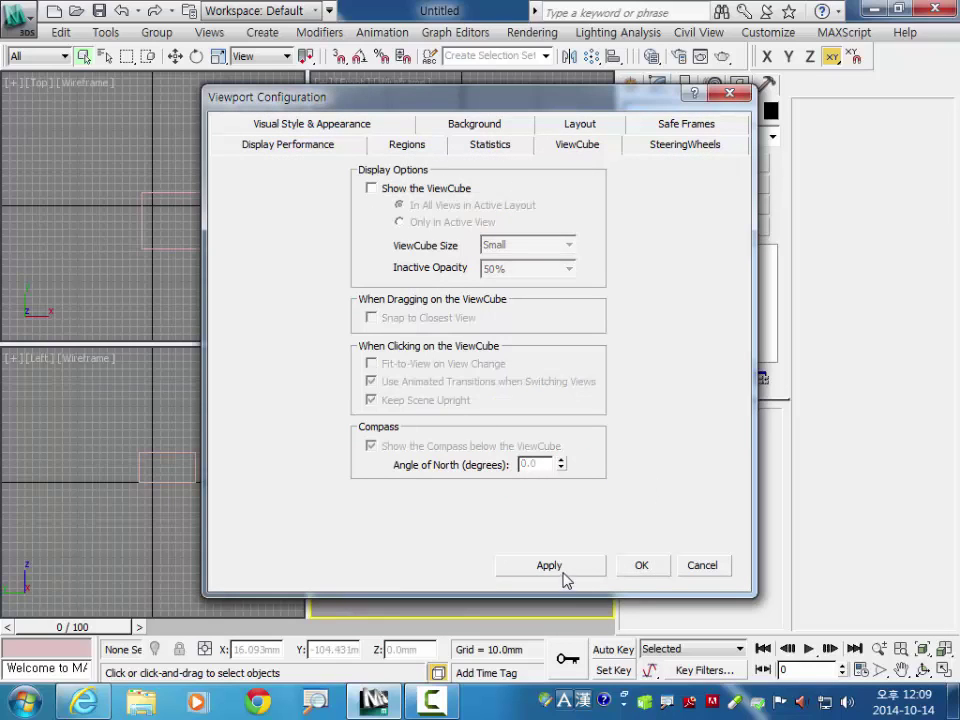
click(636, 566)
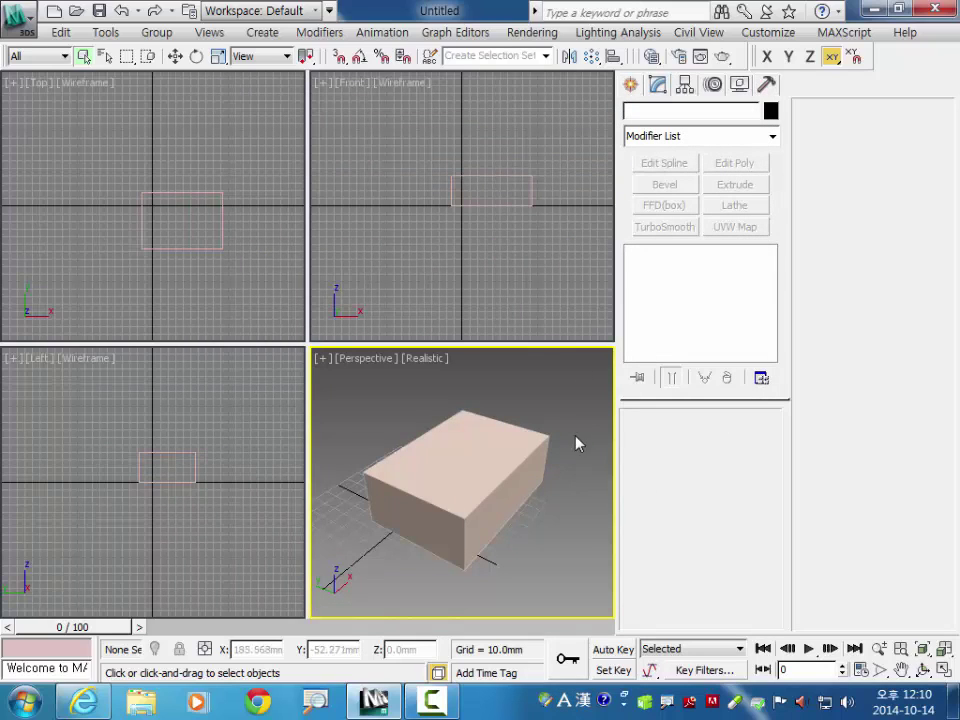
In Render Setup's Assign Renderer rollout, set Production to V-Ray Adv 2.40.03
click(679, 56)
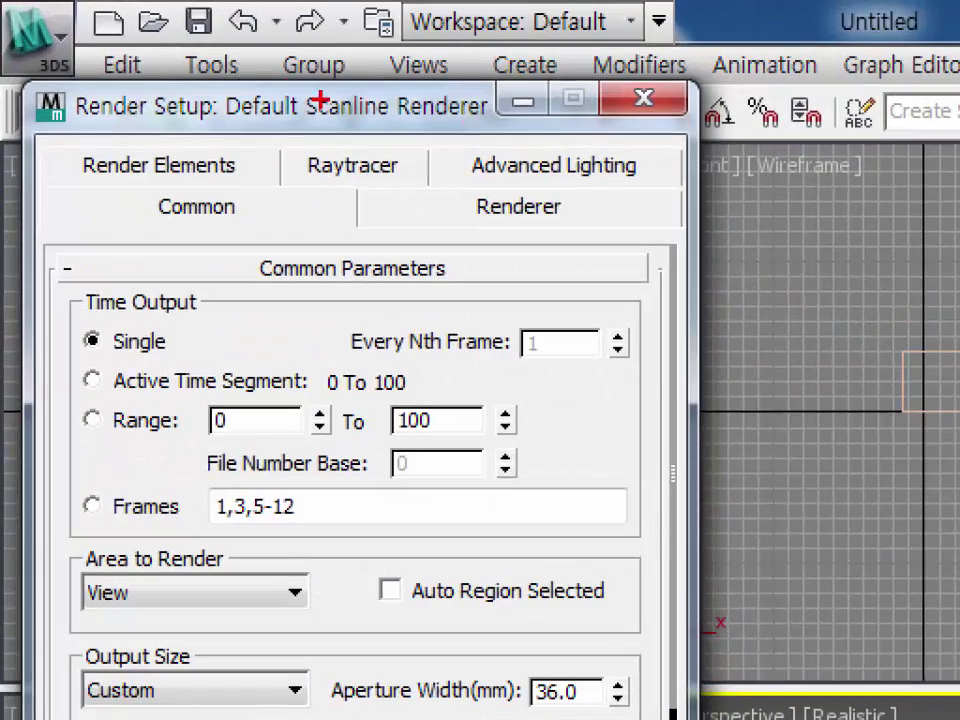
mouse_move(210, 72)
mouse_down()
mouse_move(315, 138)
mouse_move(497, 90)
mouse_move(212, 72)
mouse_up()
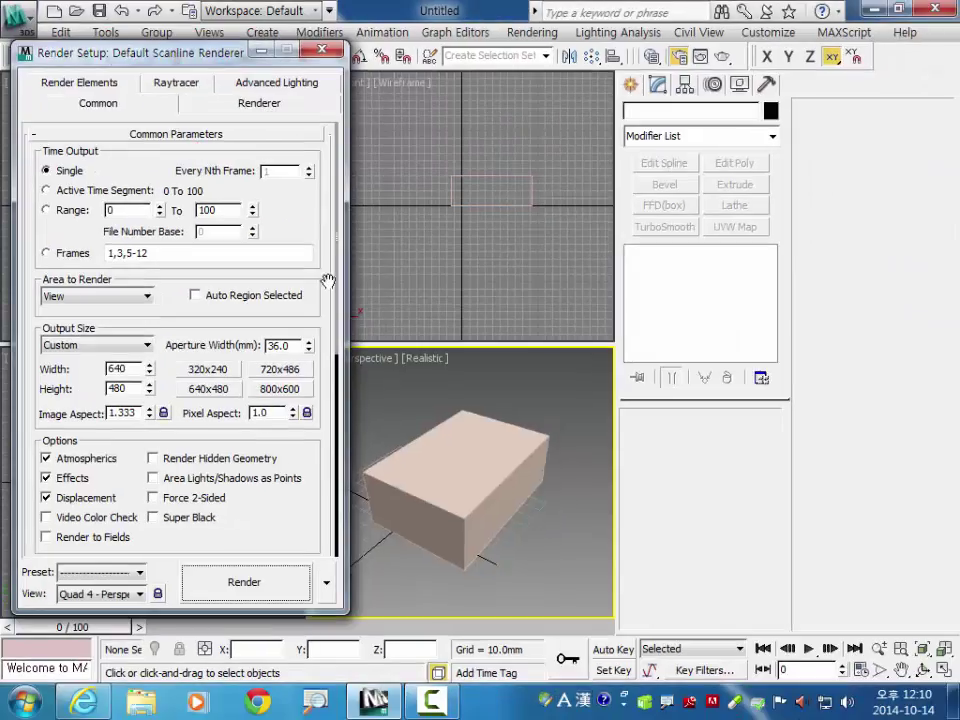
drag(297, 540, 253, 251)
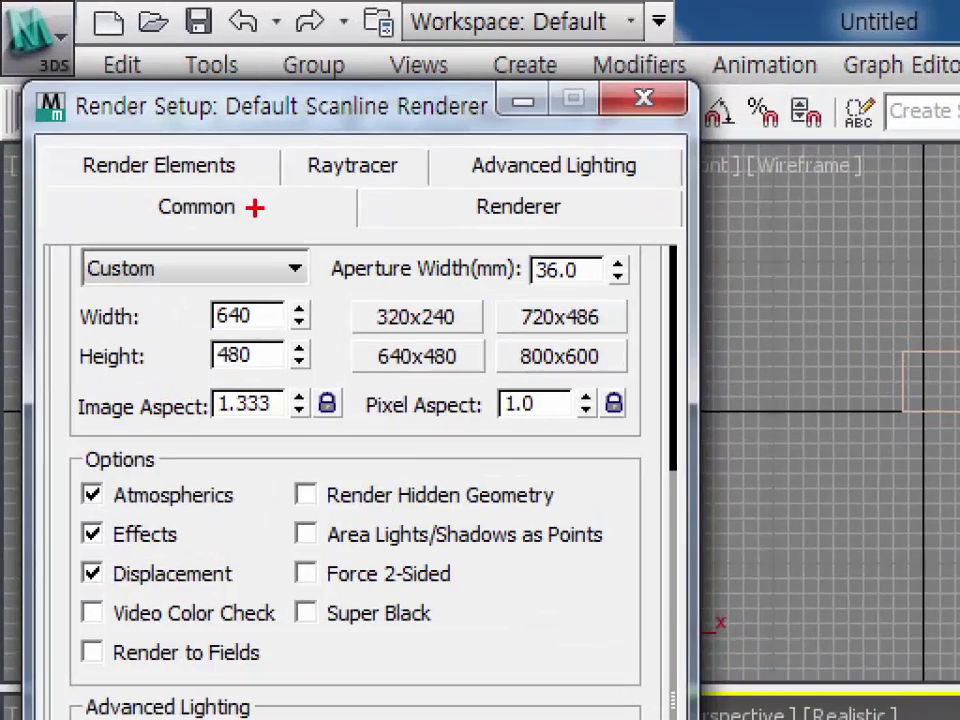
mouse_move(255, 206)
mouse_down()
mouse_move(118, 231)
mouse_move(281, 203)
mouse_up()
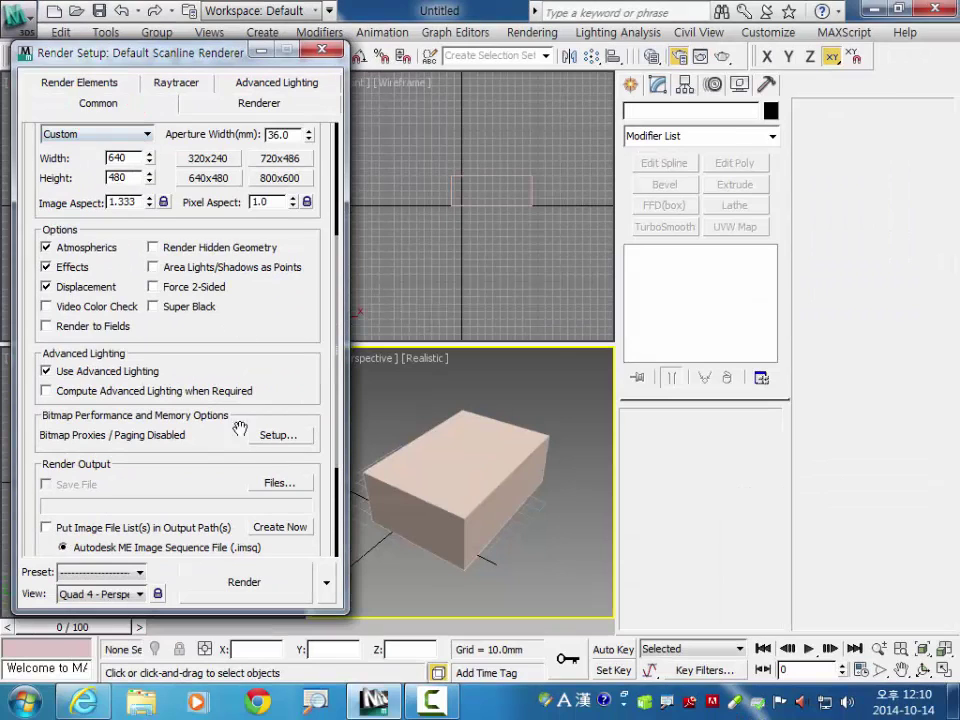
drag(315, 392, 322, 263)
scroll(229, 521, down, 2)
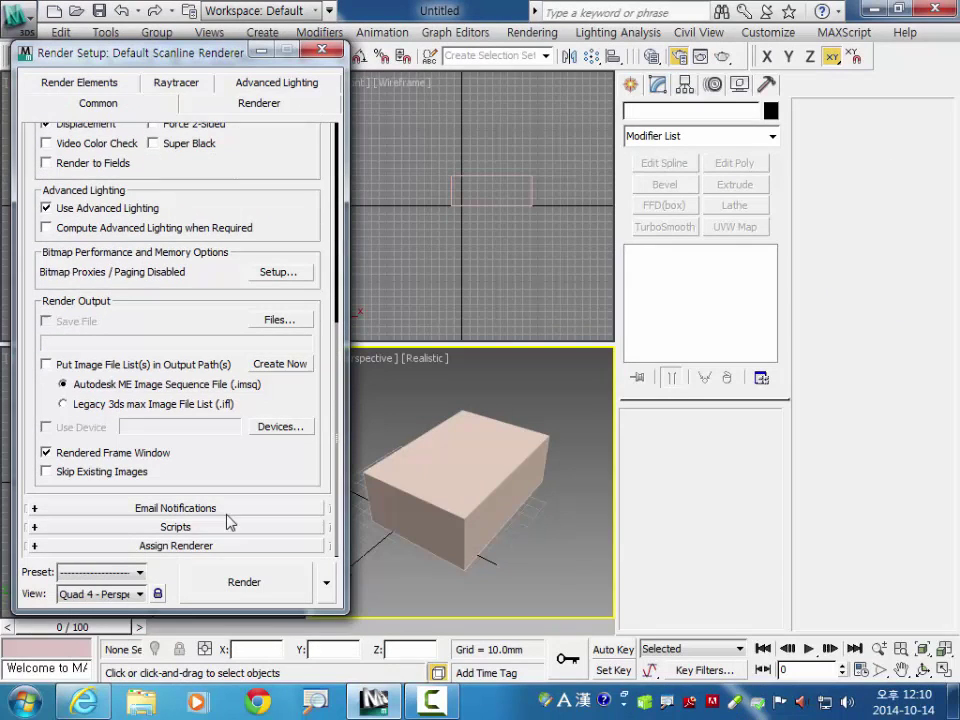
click(172, 547)
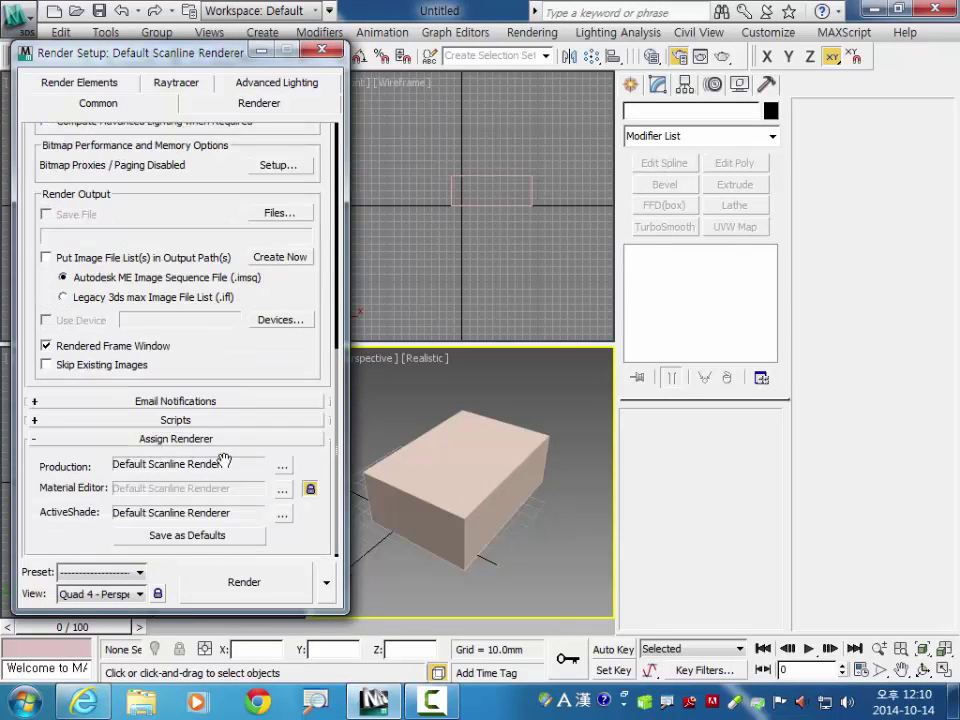
click(283, 472)
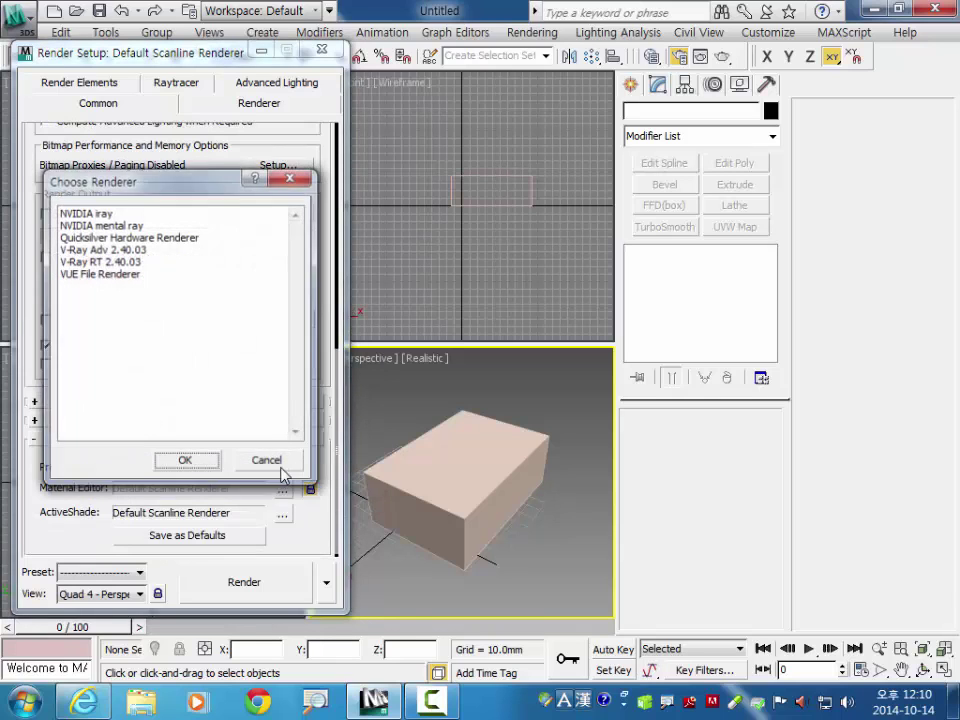
click(122, 250)
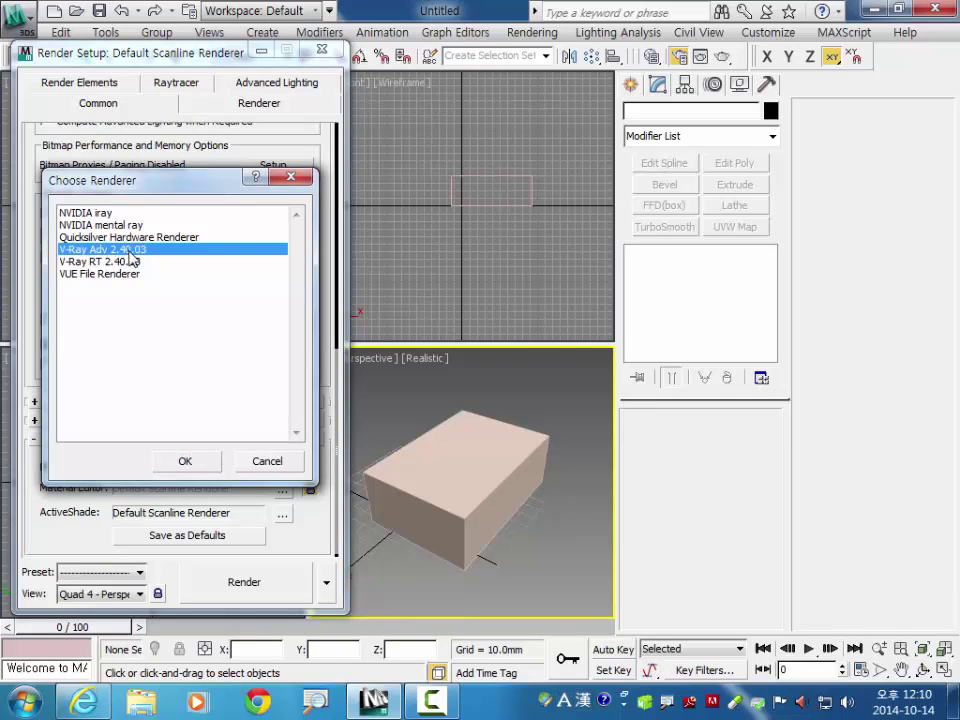
click(185, 458)
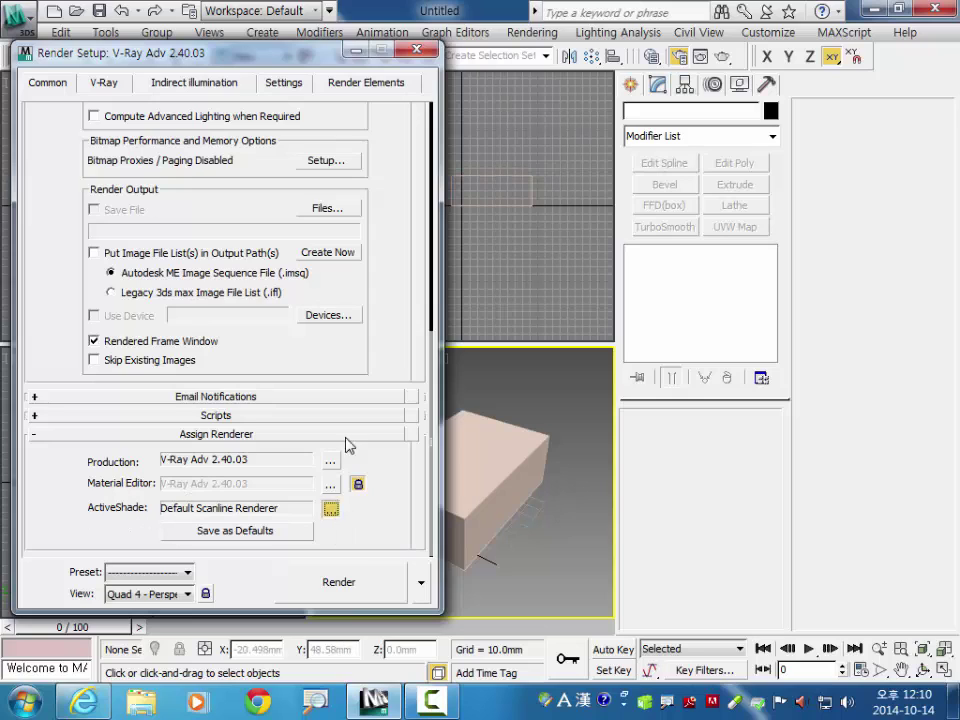
Assign V-Ray RT 2.40.03 to ActiveShade and save the renderer assignments as defaults
click(330, 510)
click(160, 226)
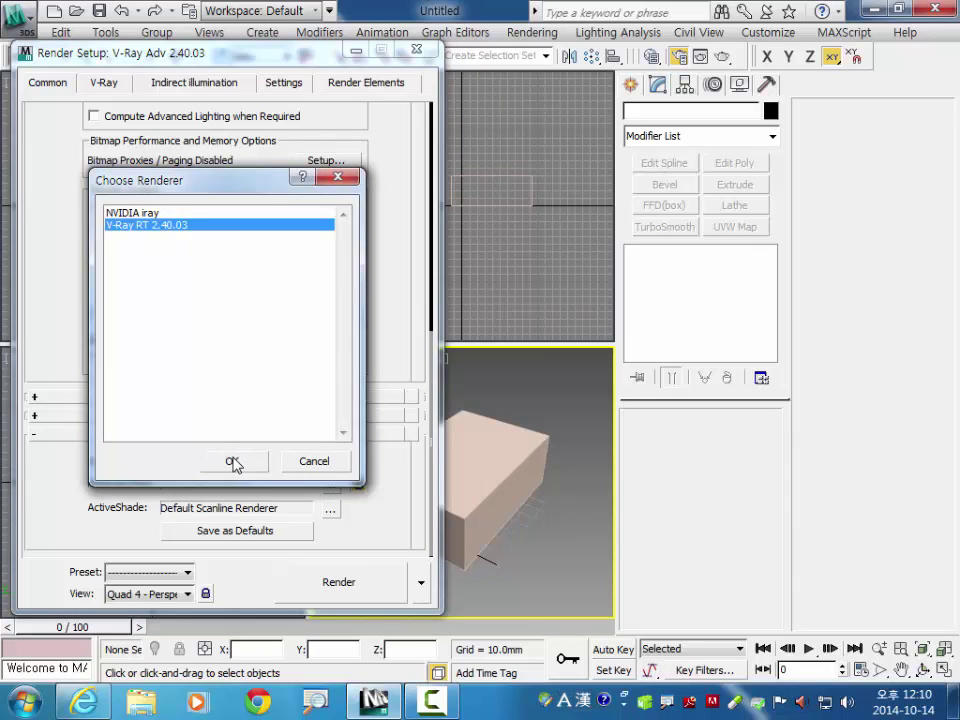
click(232, 462)
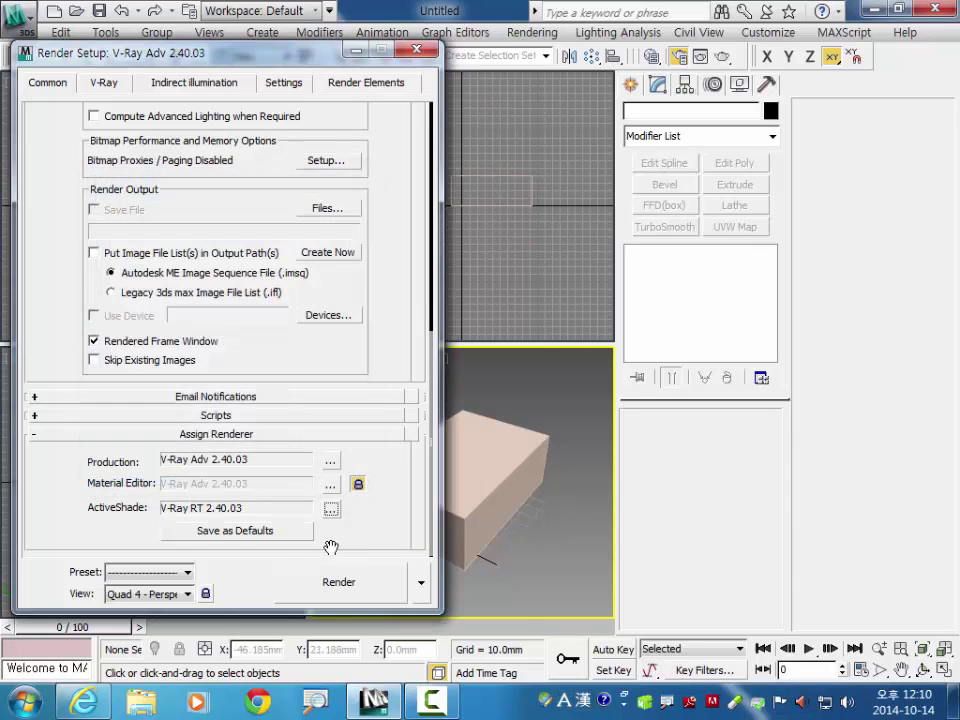
click(232, 531)
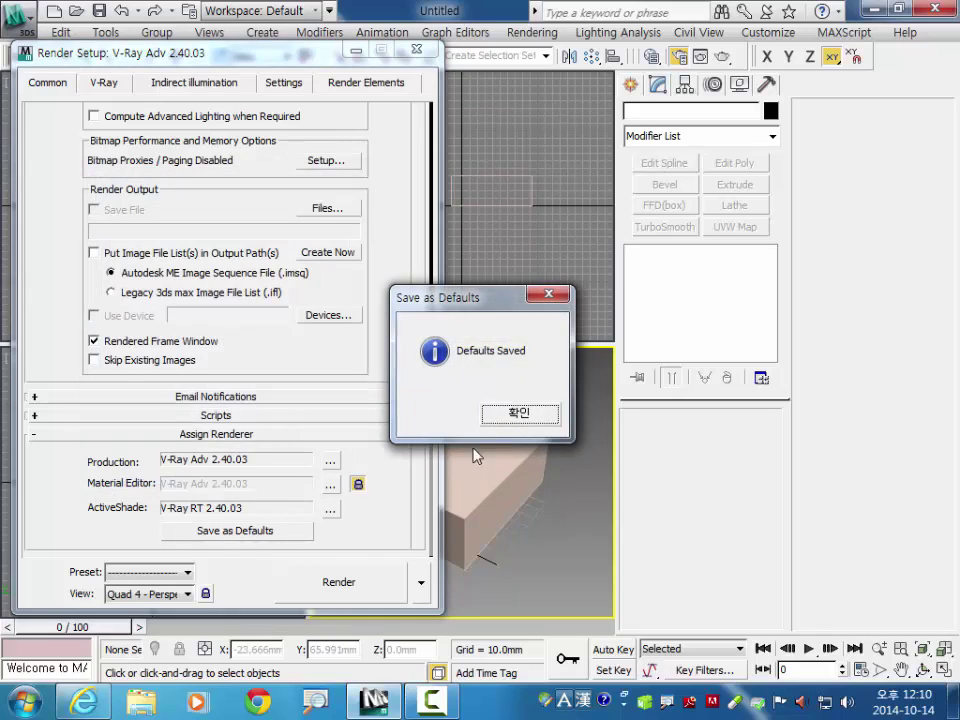
click(512, 414)
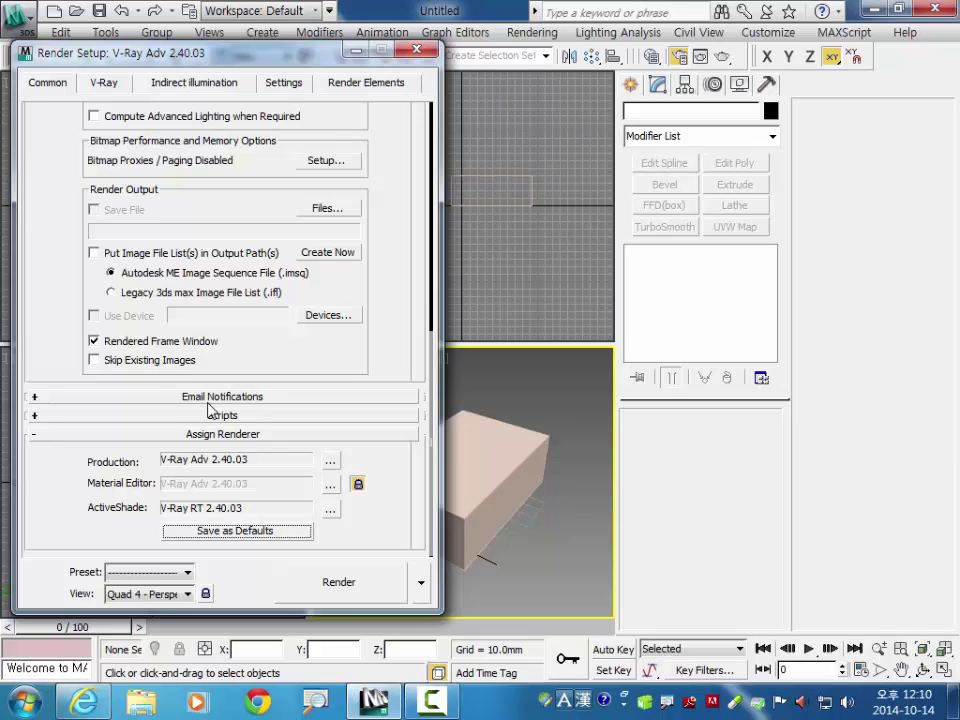
Close Render Setup, open the Material Editor with M, and switch it to Compact mode
click(416, 49)
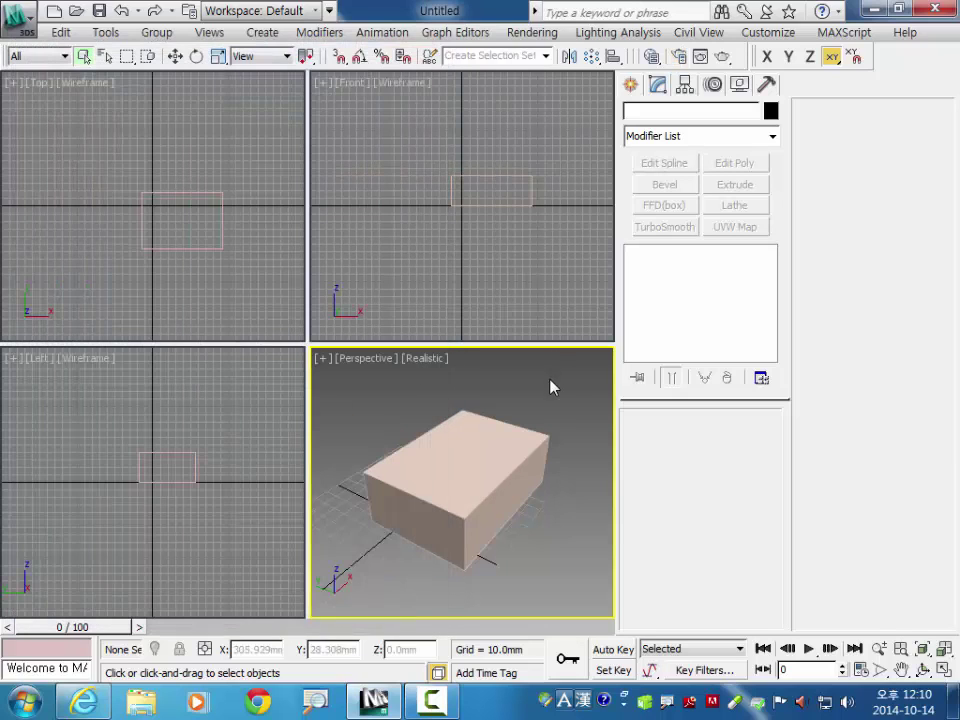
key(m)
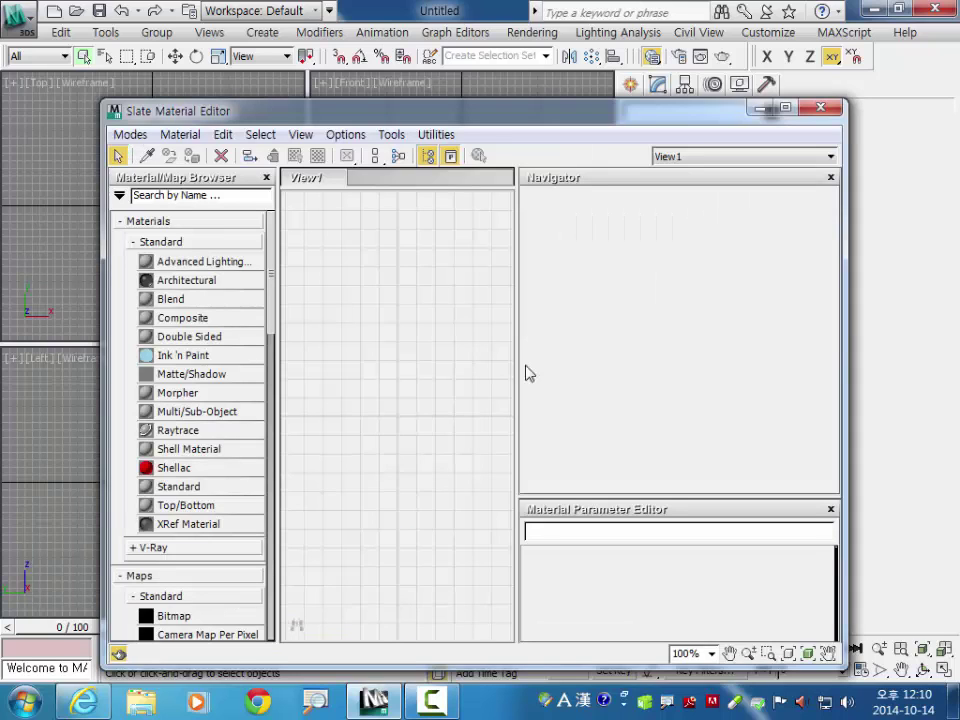
drag(460, 111, 435, 90)
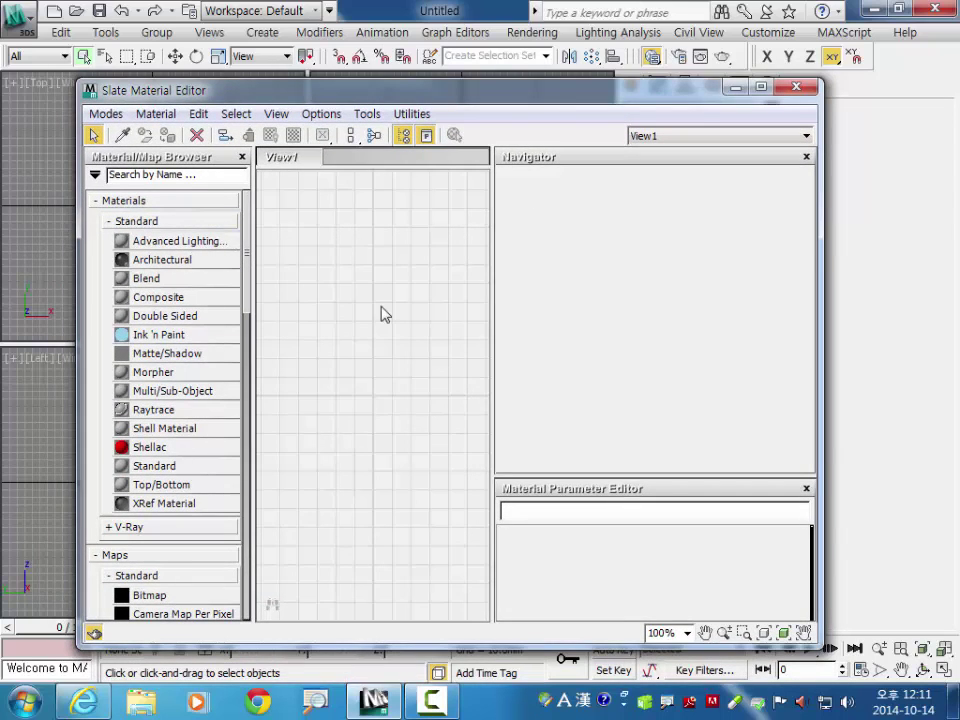
click(108, 117)
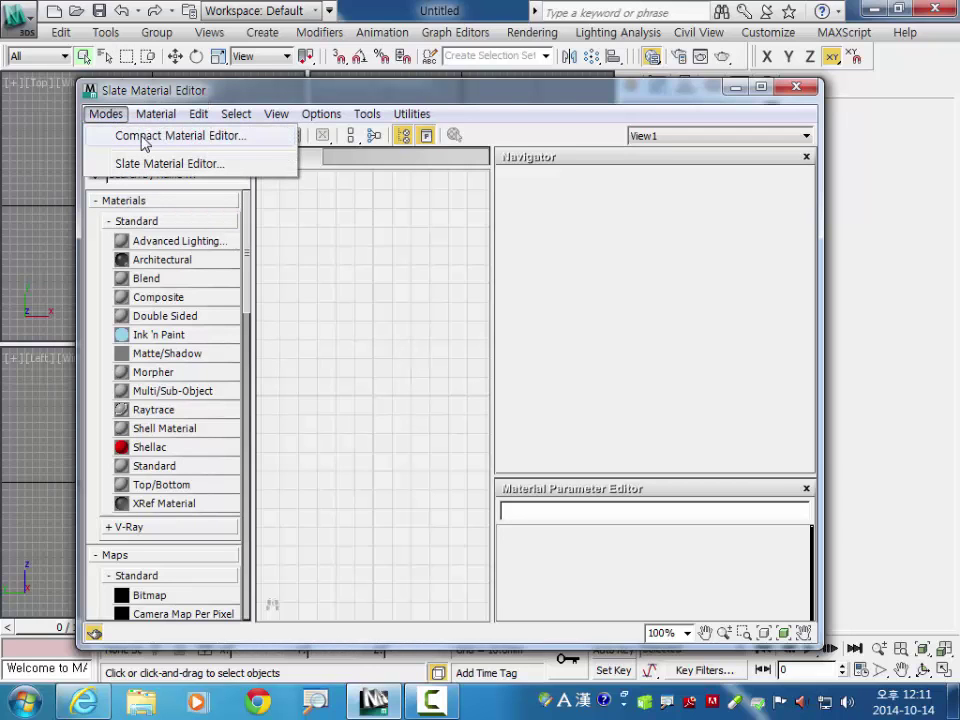
click(120, 136)
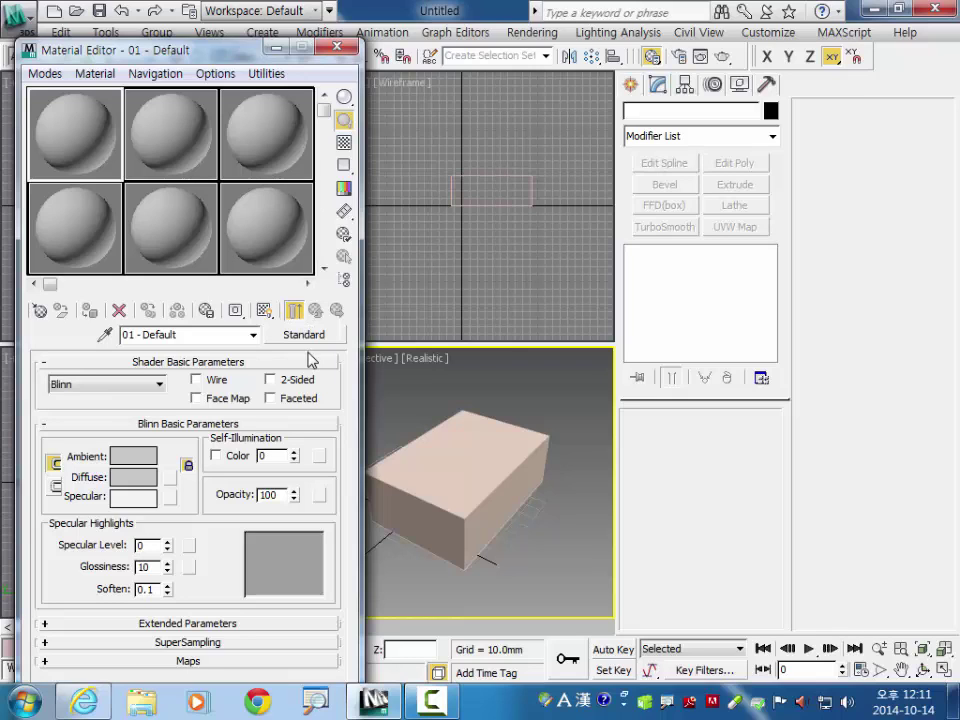
Switch the defaults to MAX.vray tool settings and the 'my' UI scheme, effective after restart
click(768, 33)
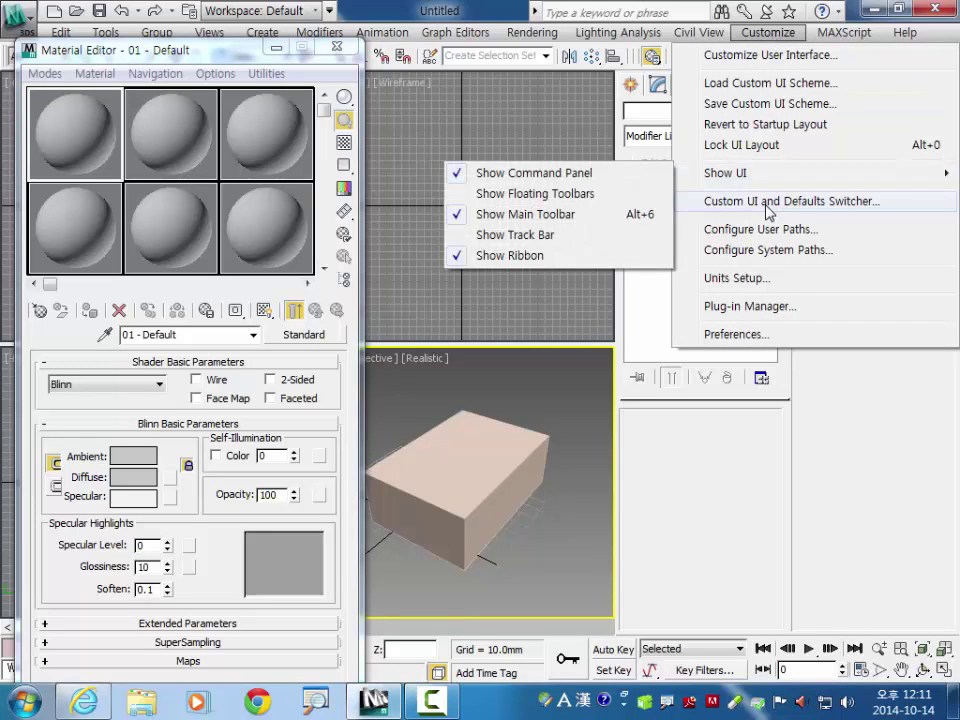
click(795, 202)
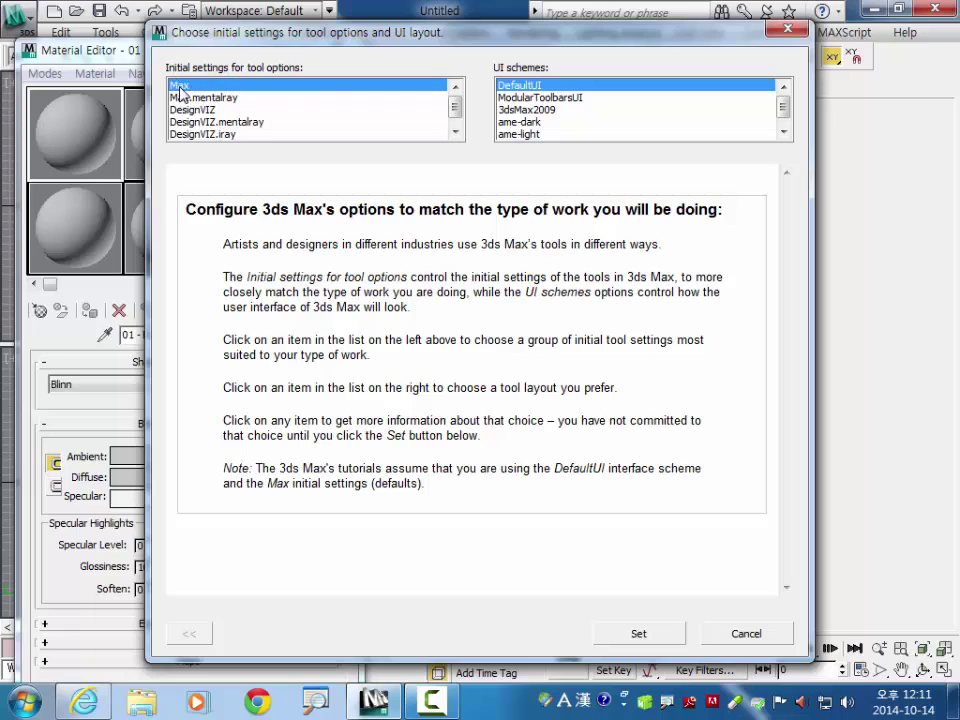
click(455, 121)
click(196, 136)
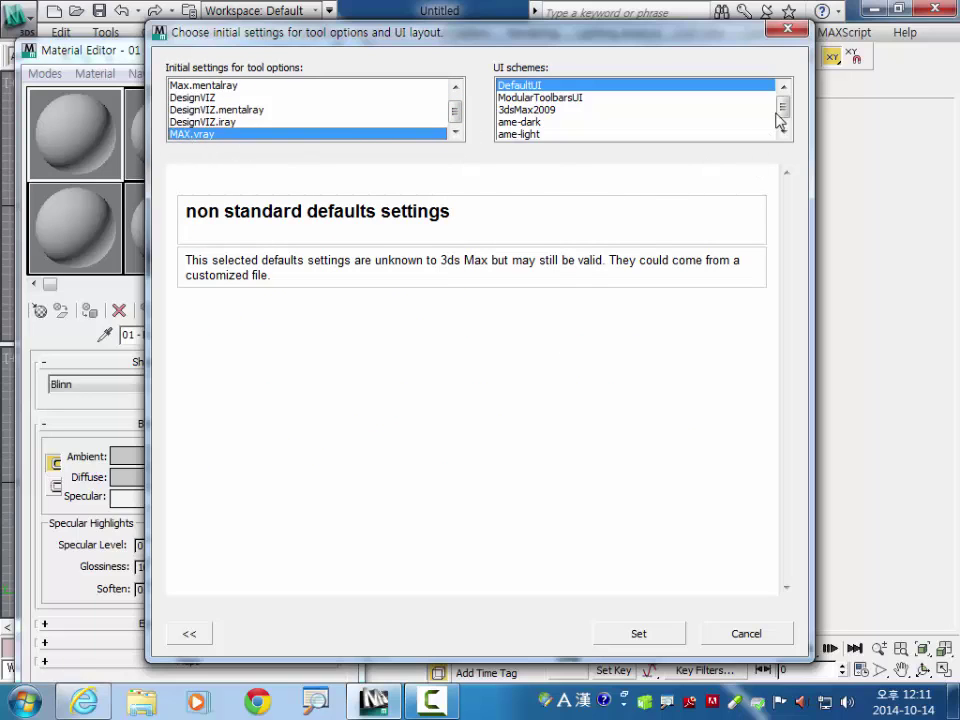
scroll(782, 111, down, 1)
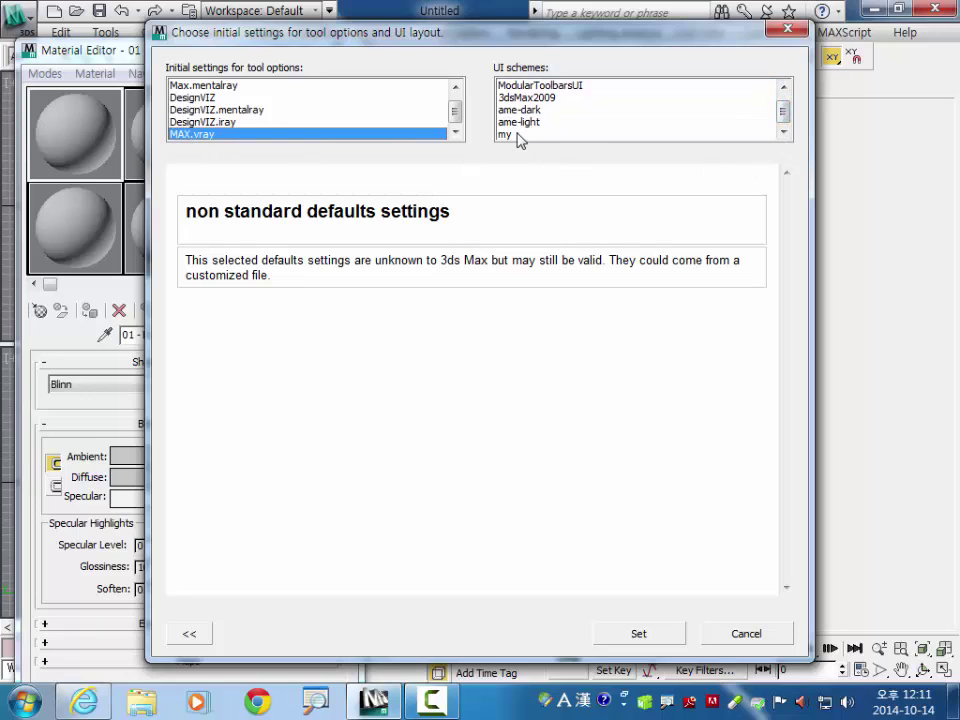
click(514, 134)
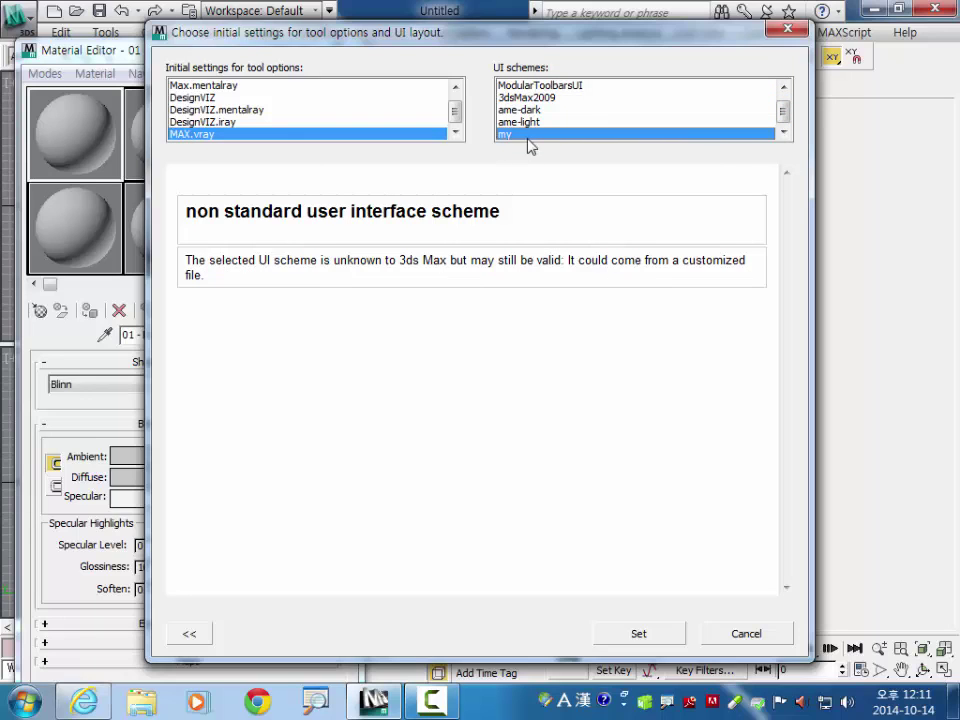
click(638, 635)
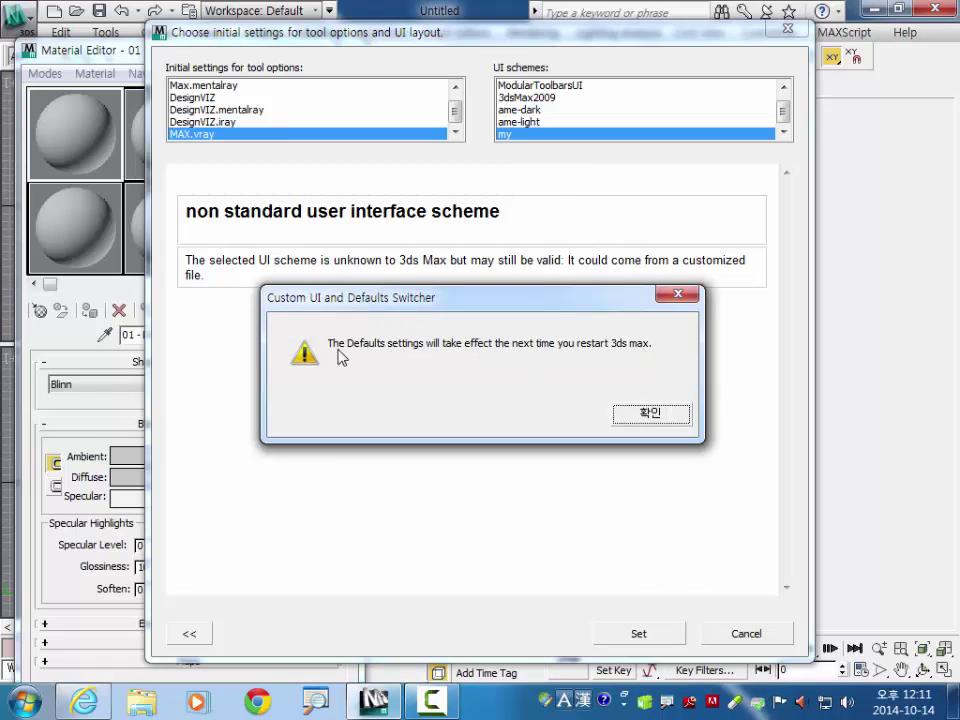
click(674, 417)
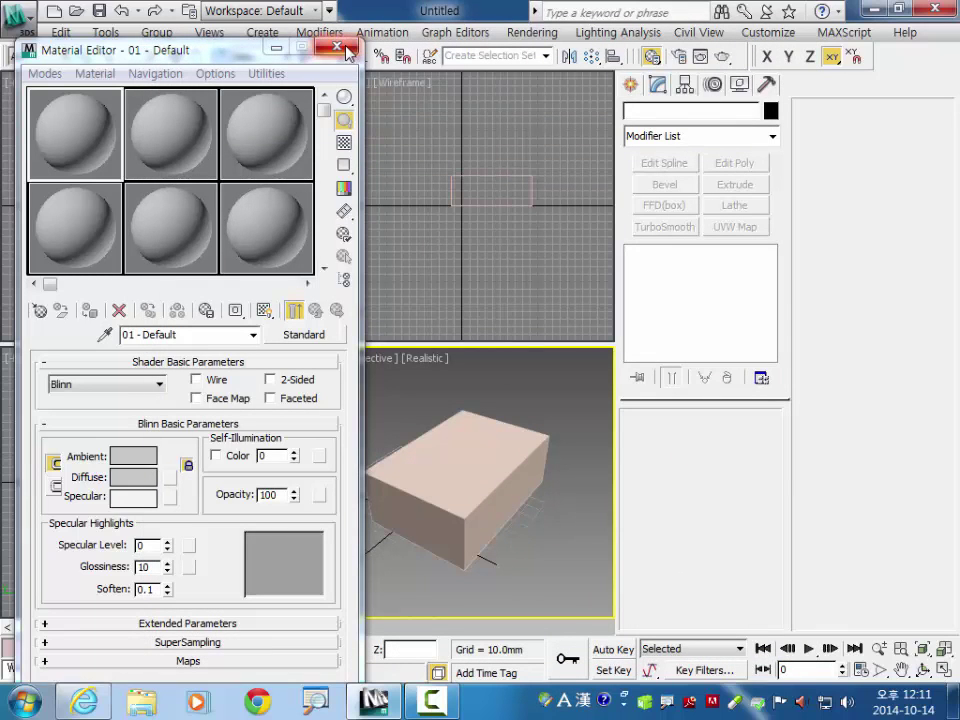
Reopen the Material Editor, change 01 - Default to a VRayMtl, then minimize the editor
click(337, 47)
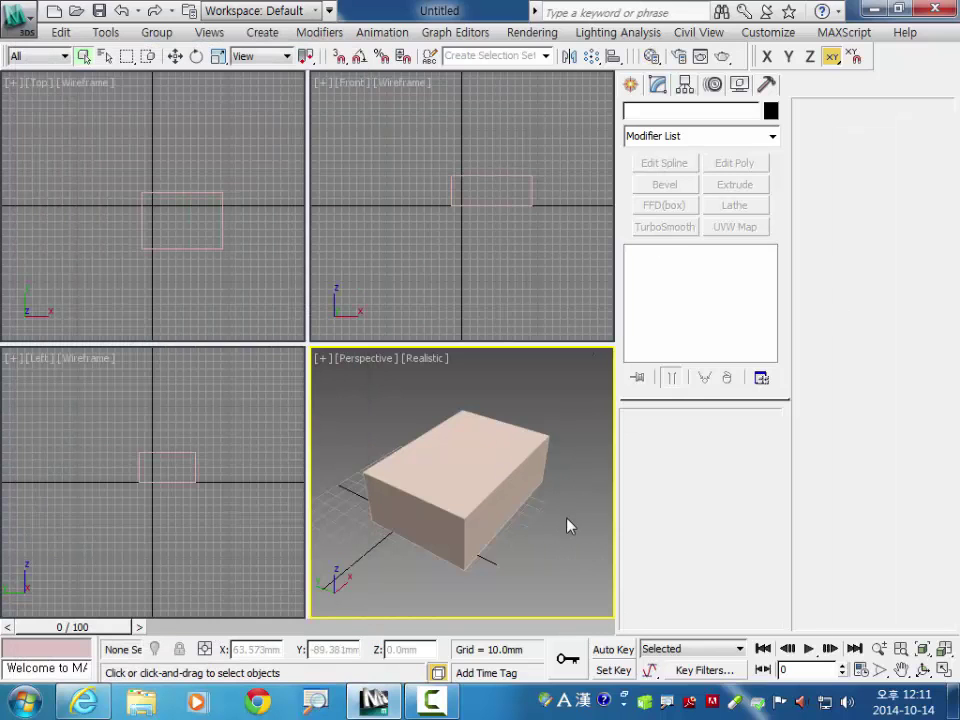
key(m)
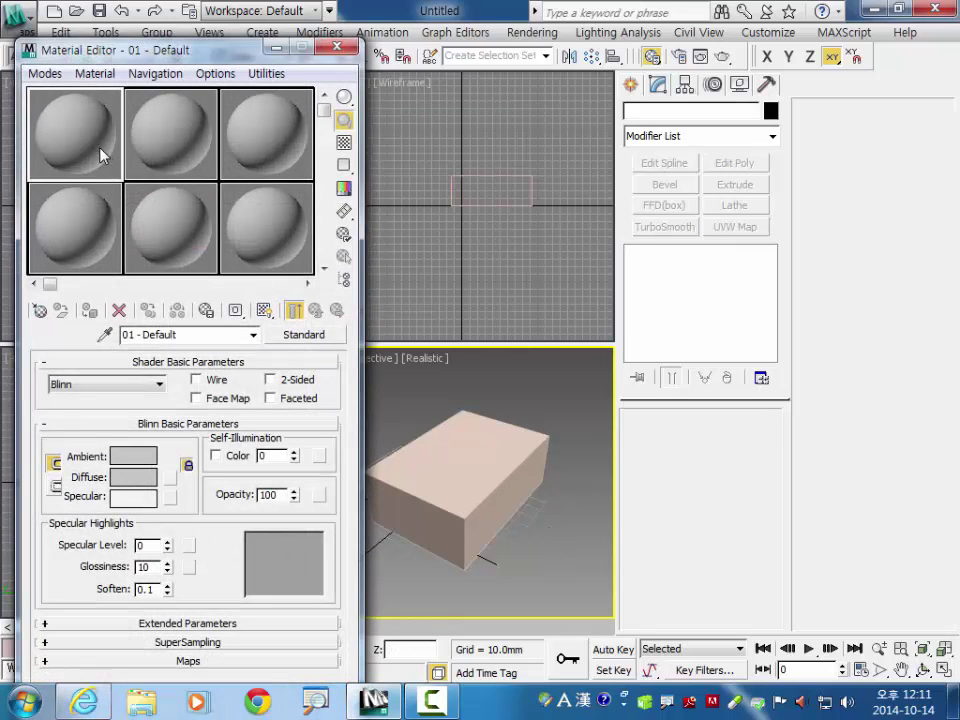
click(304, 335)
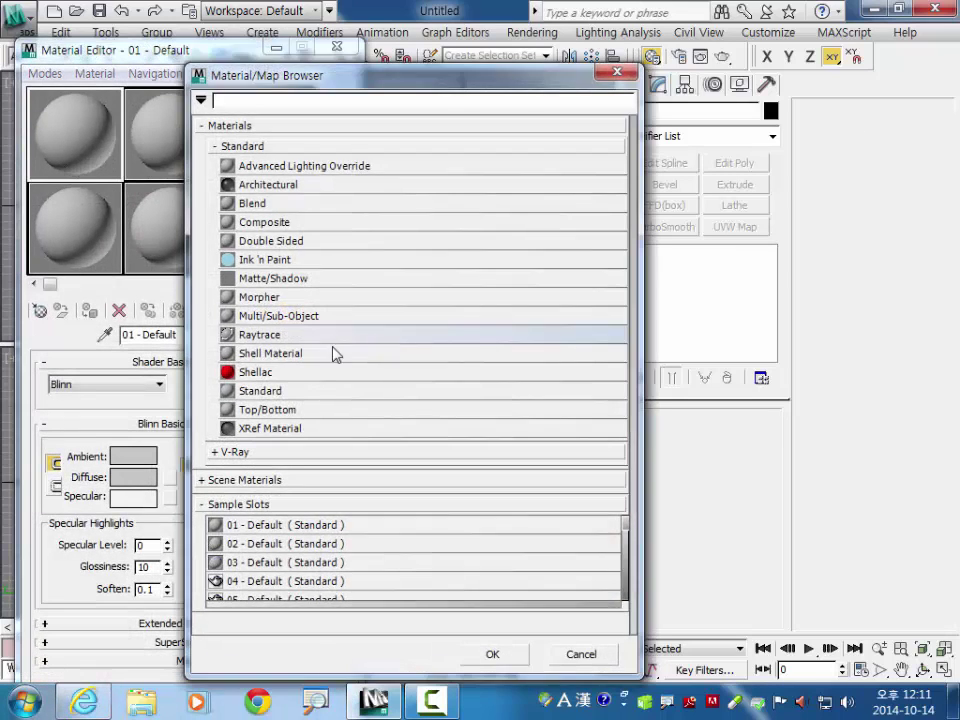
click(225, 453)
scroll(279, 461, down, 1)
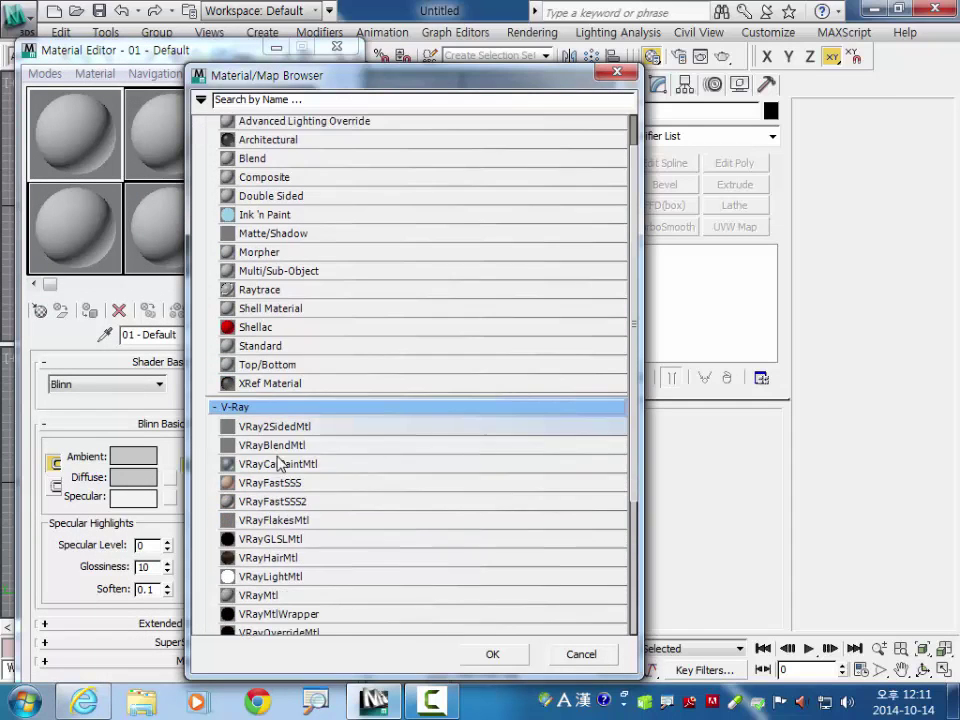
scroll(282, 500, down, 1)
double_click(262, 550)
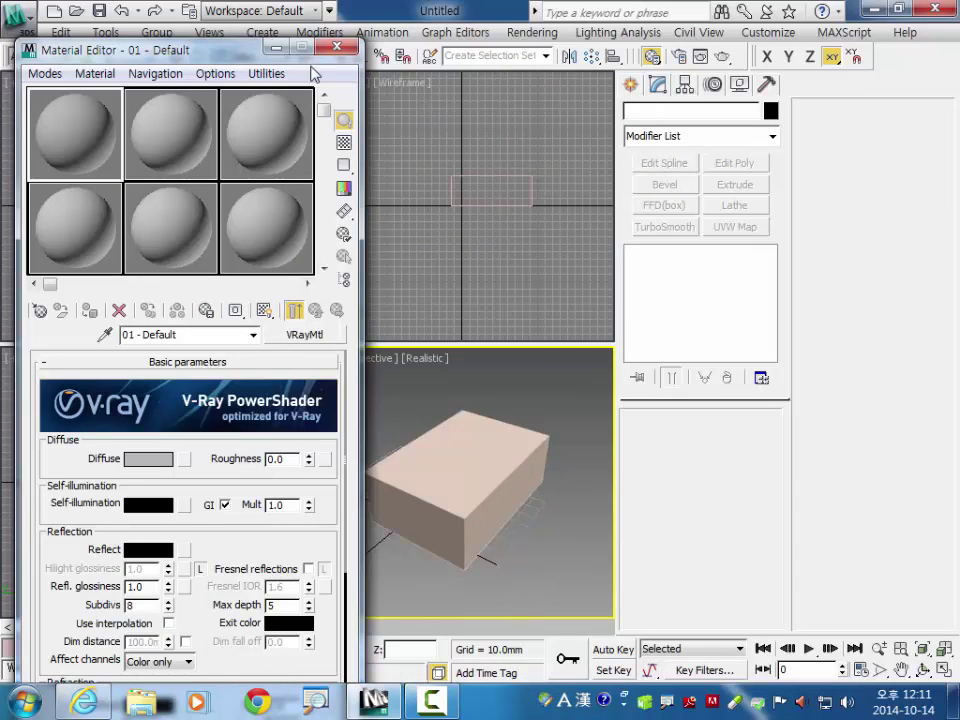
click(275, 47)
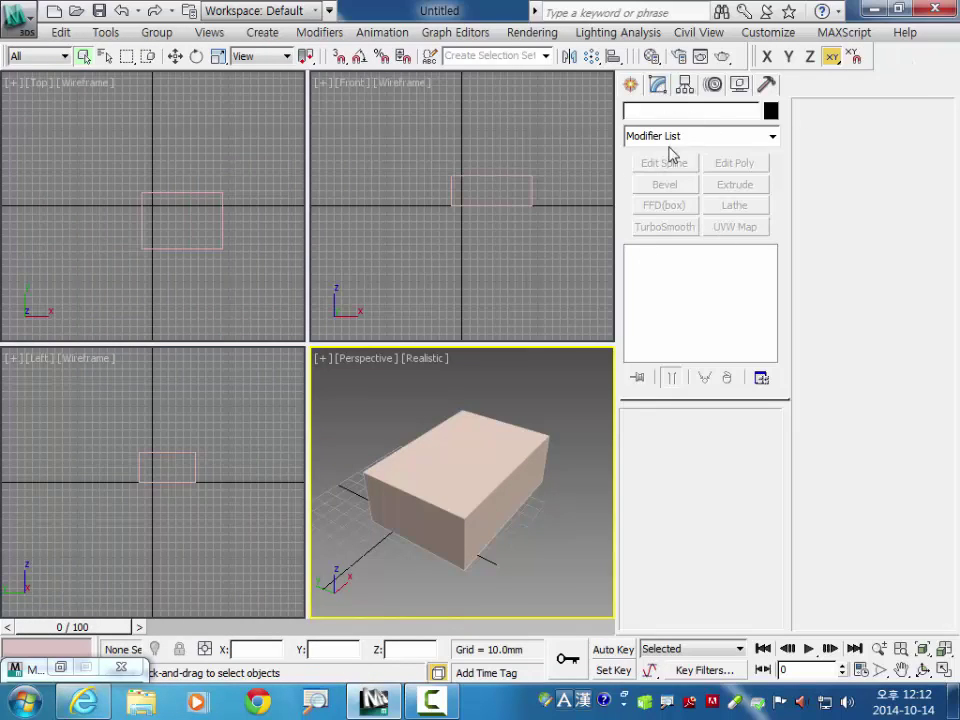
Hide the modifier buttons in the modifier panel
click(761, 378)
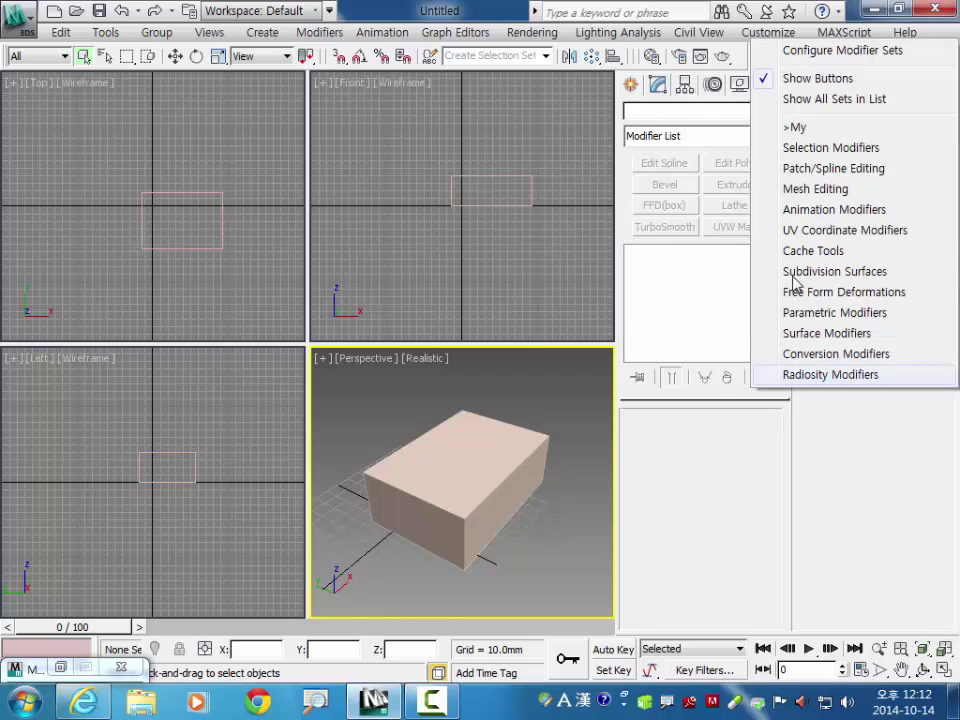
click(812, 78)
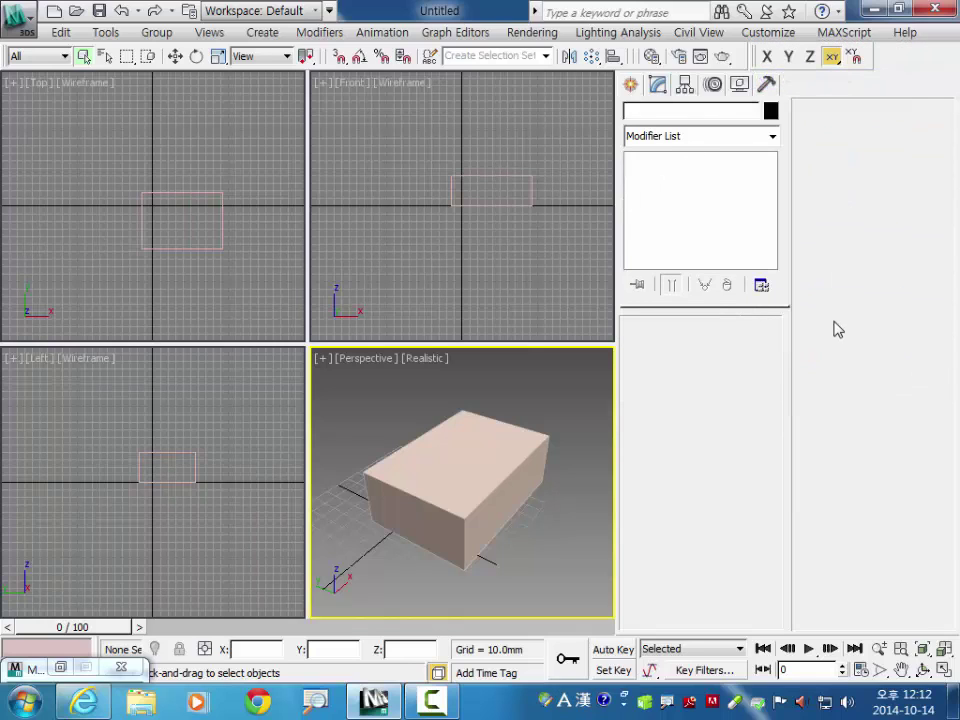
click(693, 141)
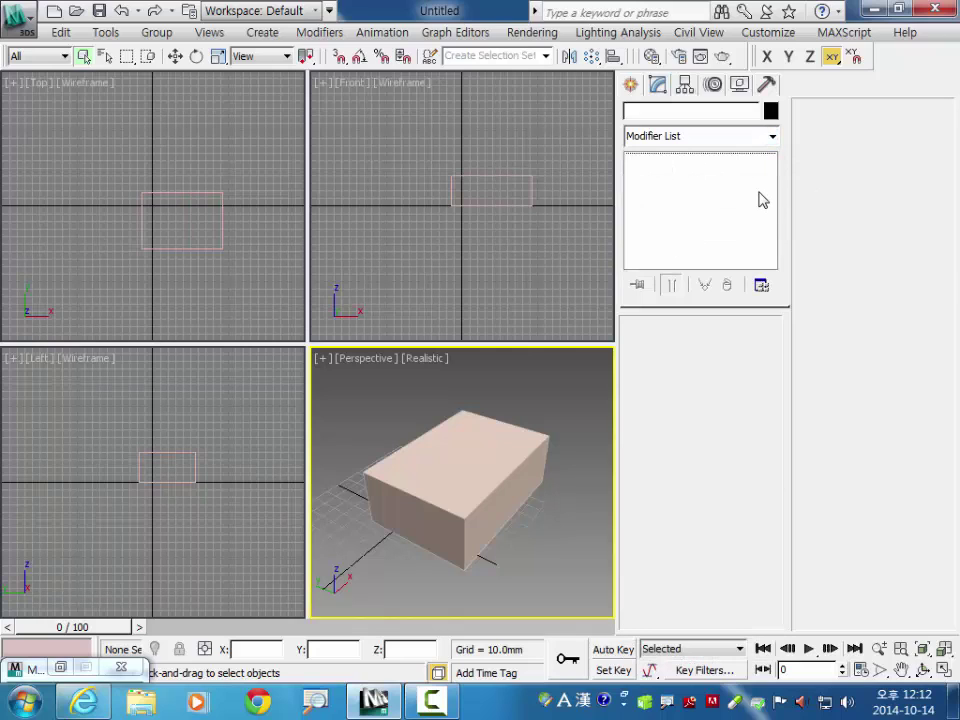
Save the current eight modifier buttons as a new modifier set named 'ok'
click(761, 286)
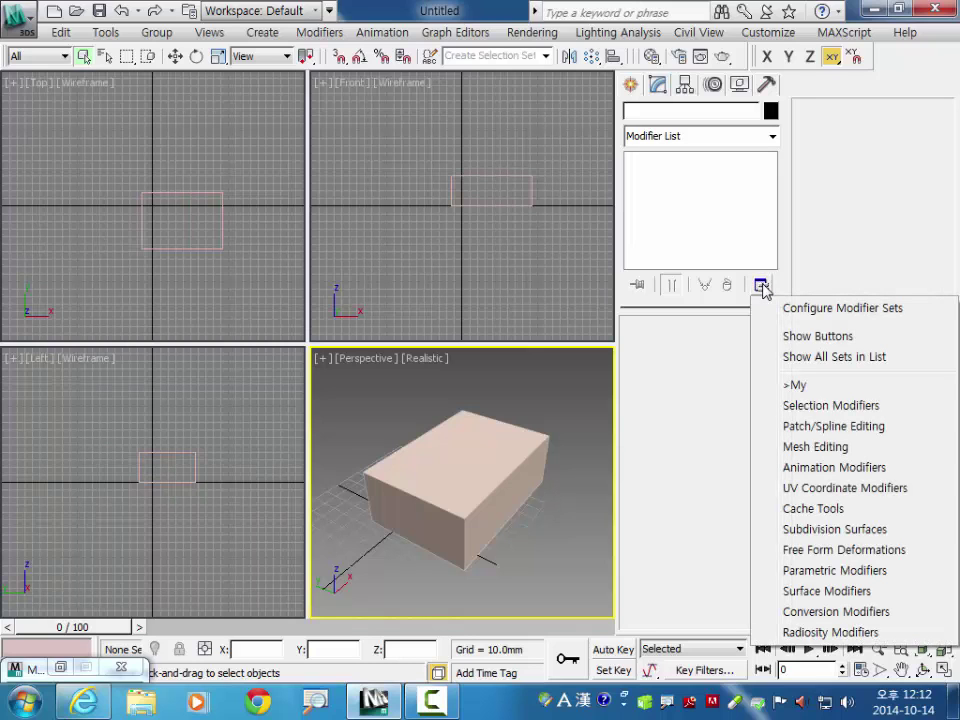
click(851, 316)
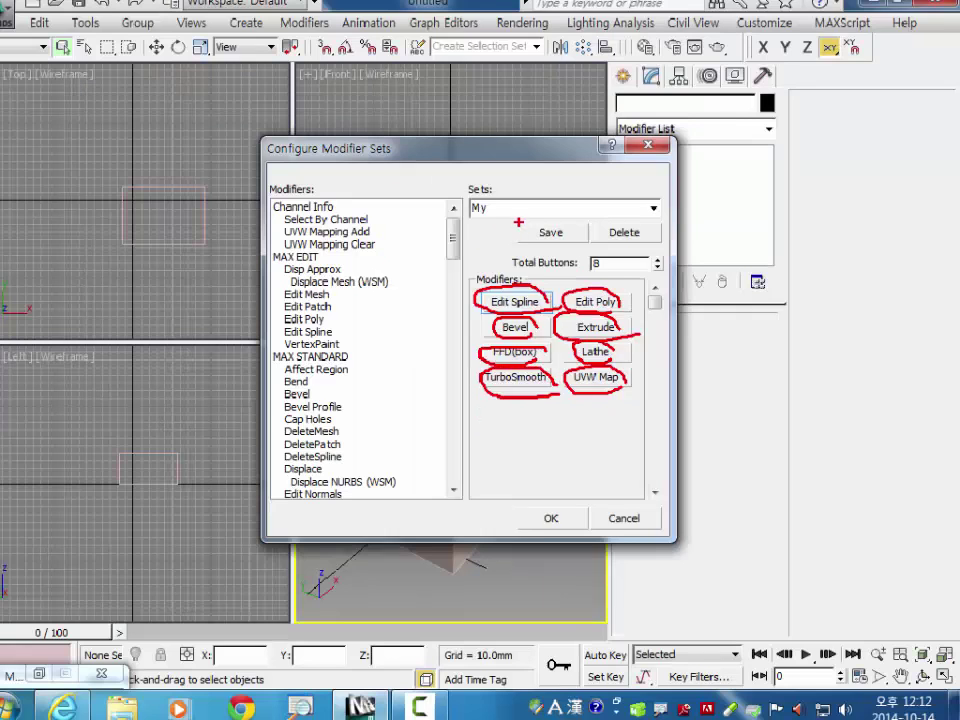
text(ok)
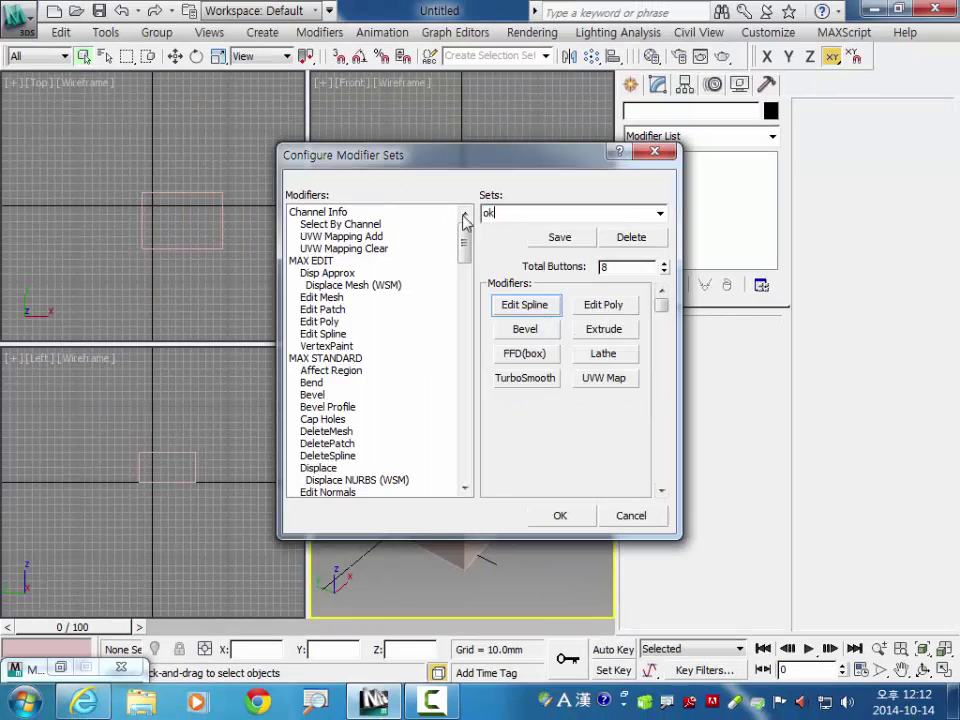
click(560, 240)
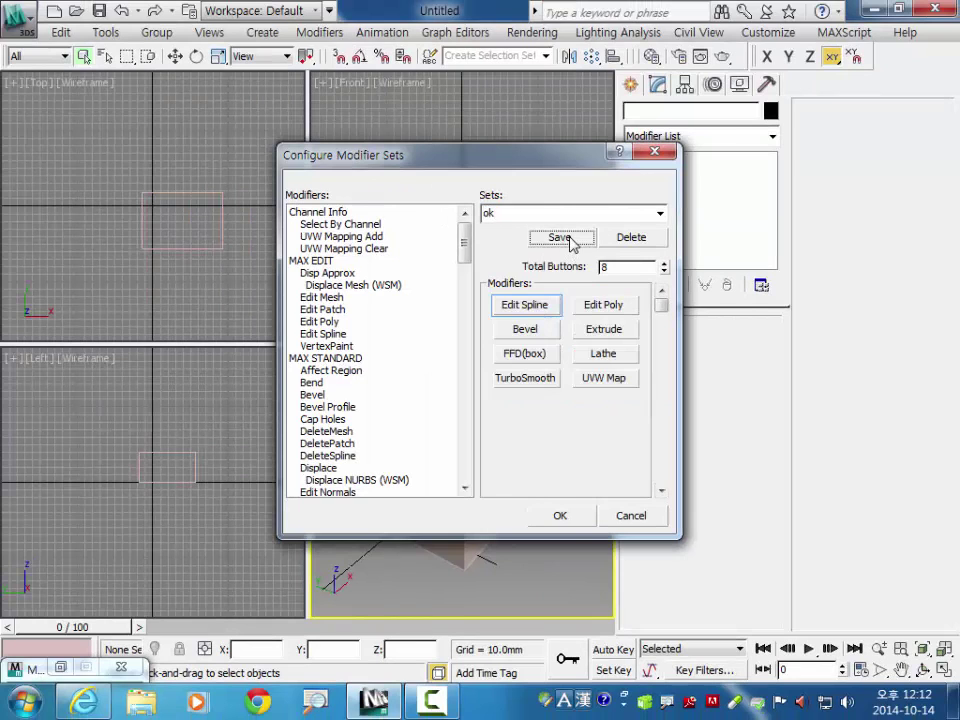
click(561, 517)
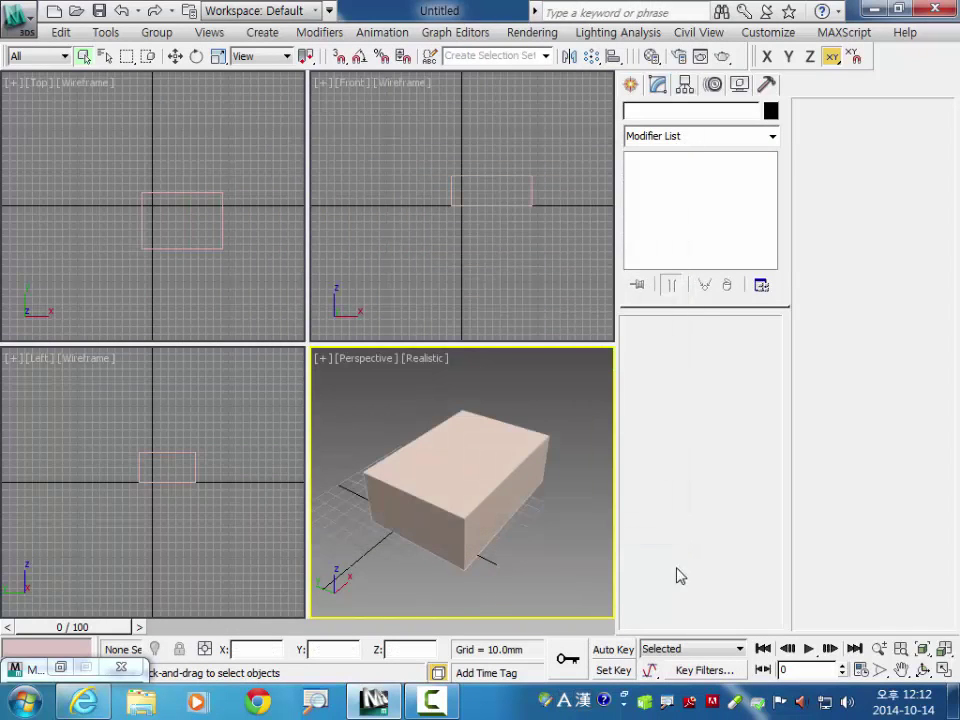
click(761, 285)
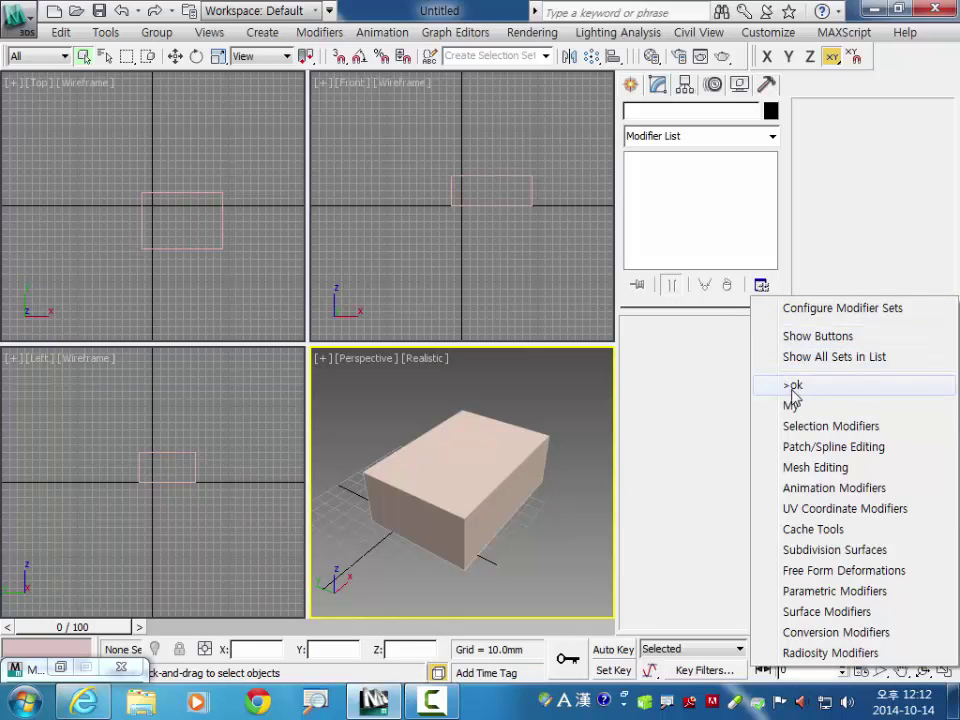
Try the Animation Modifiers and Selection Modifiers sets, then return to the 'ok' set
click(795, 336)
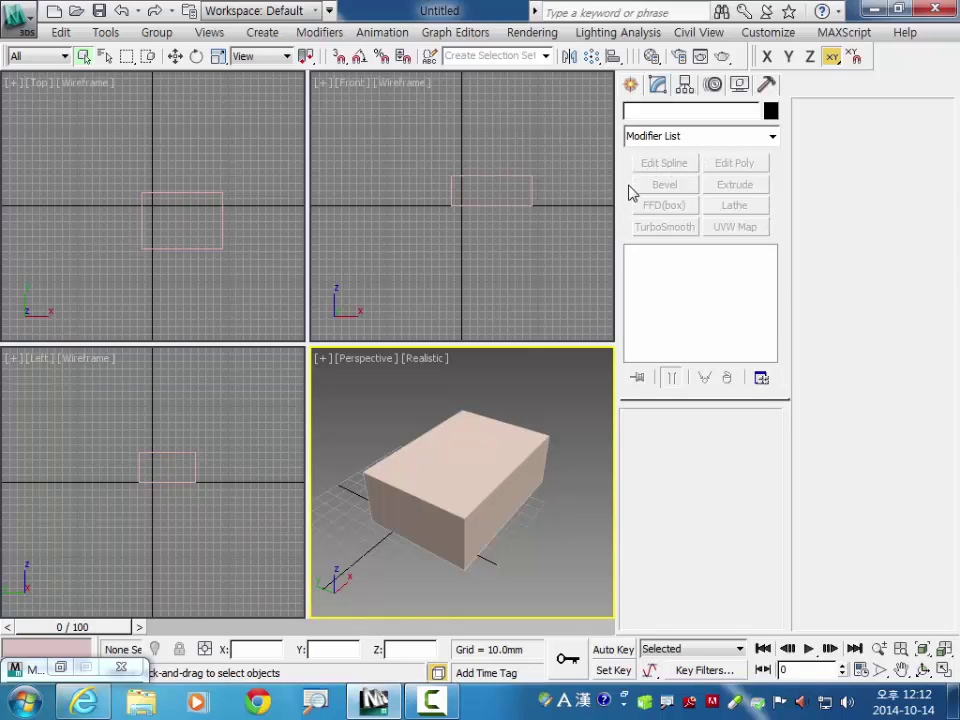
click(761, 378)
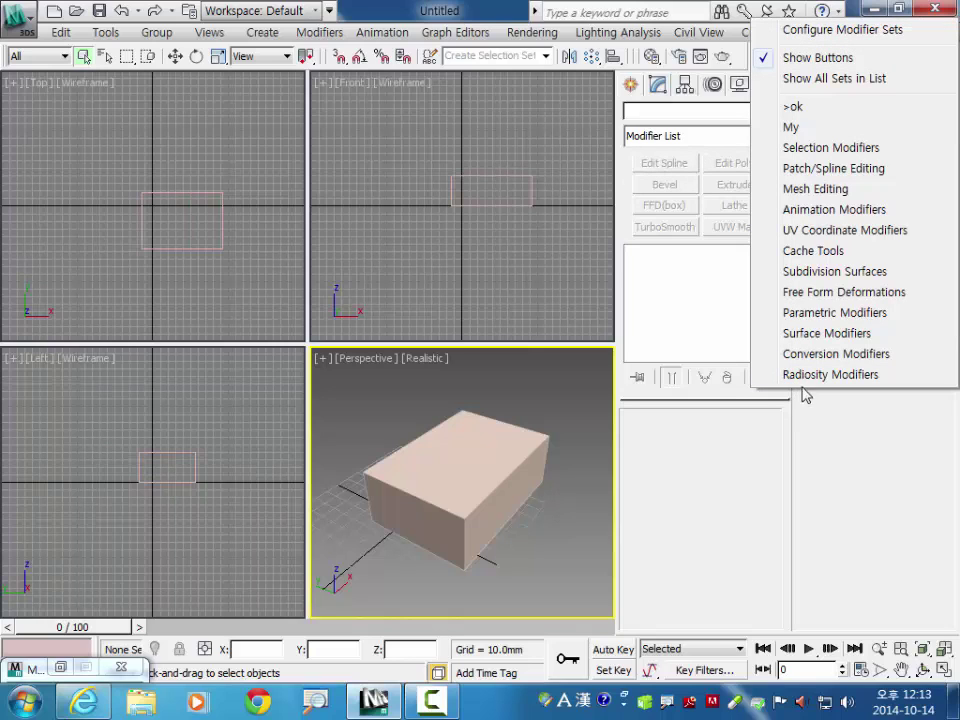
click(862, 210)
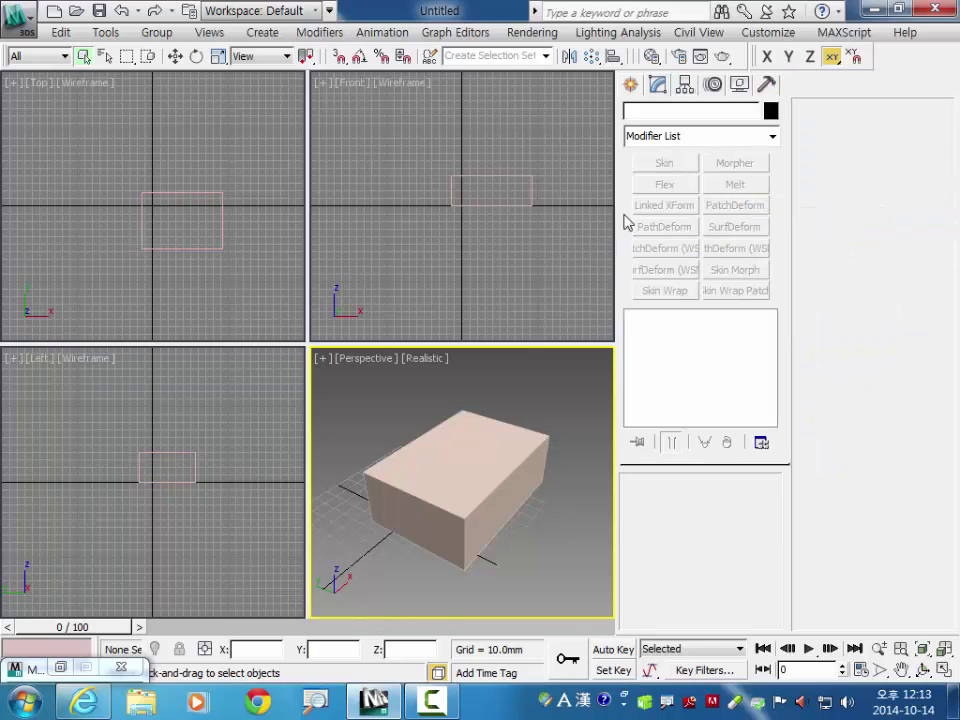
click(763, 444)
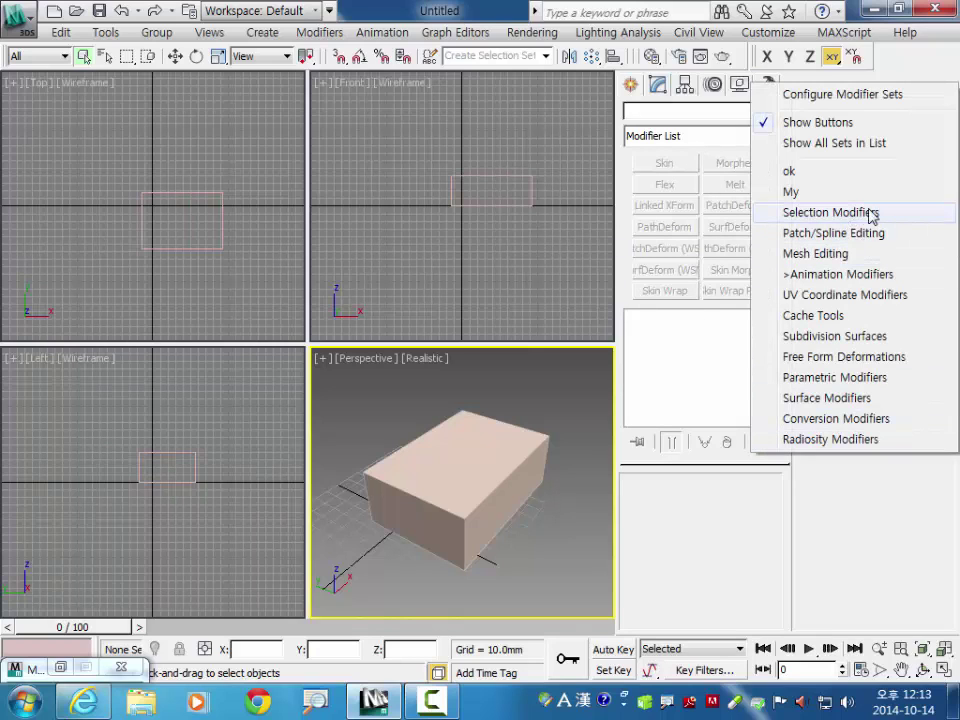
click(830, 213)
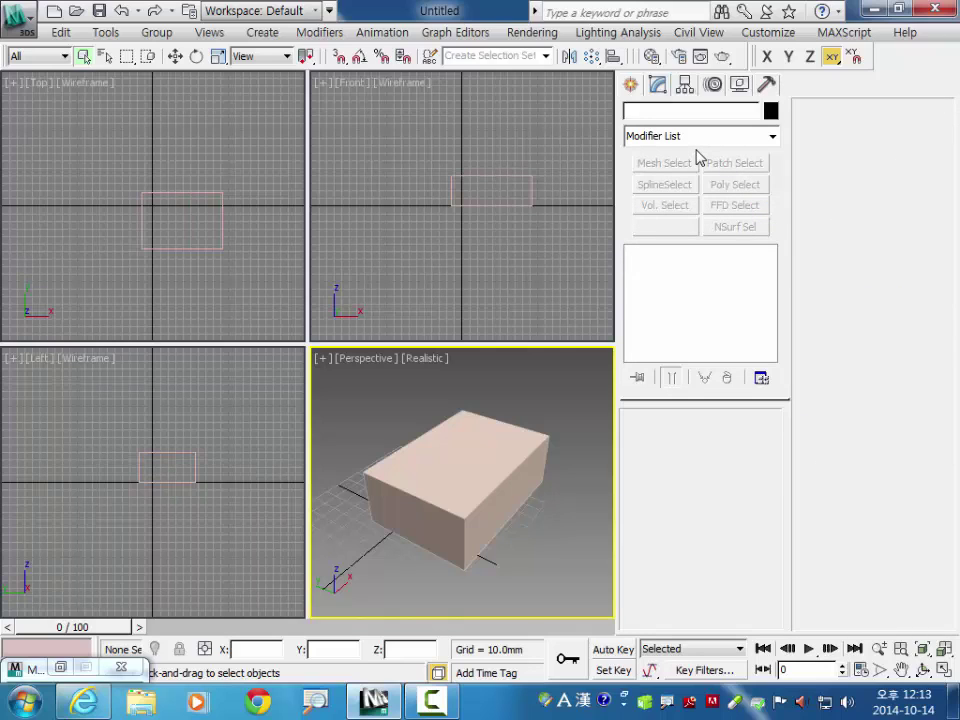
click(761, 379)
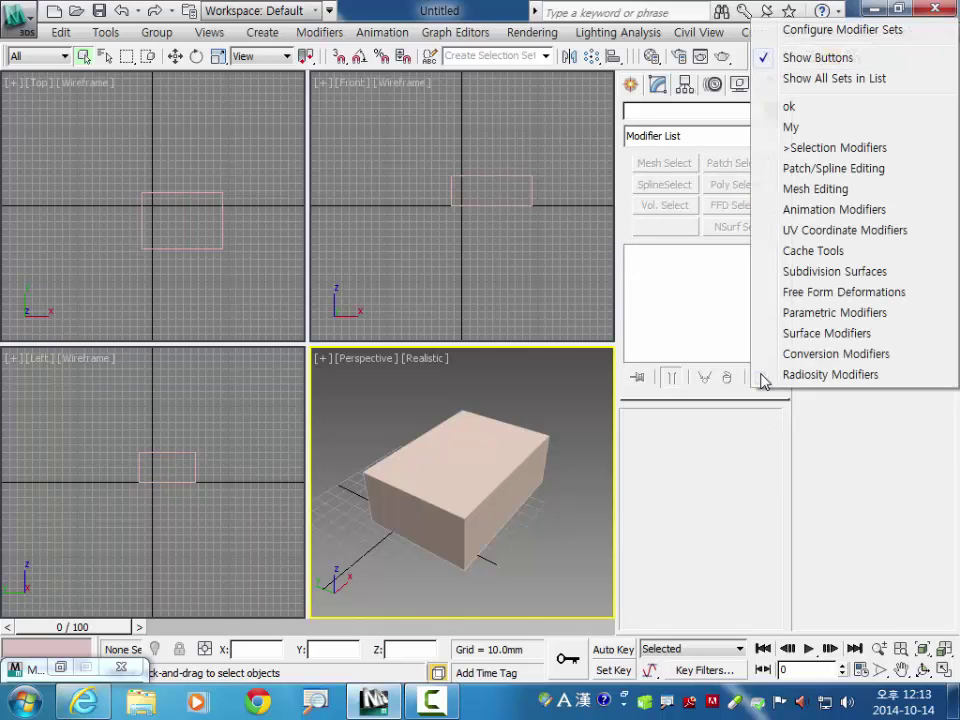
click(790, 108)
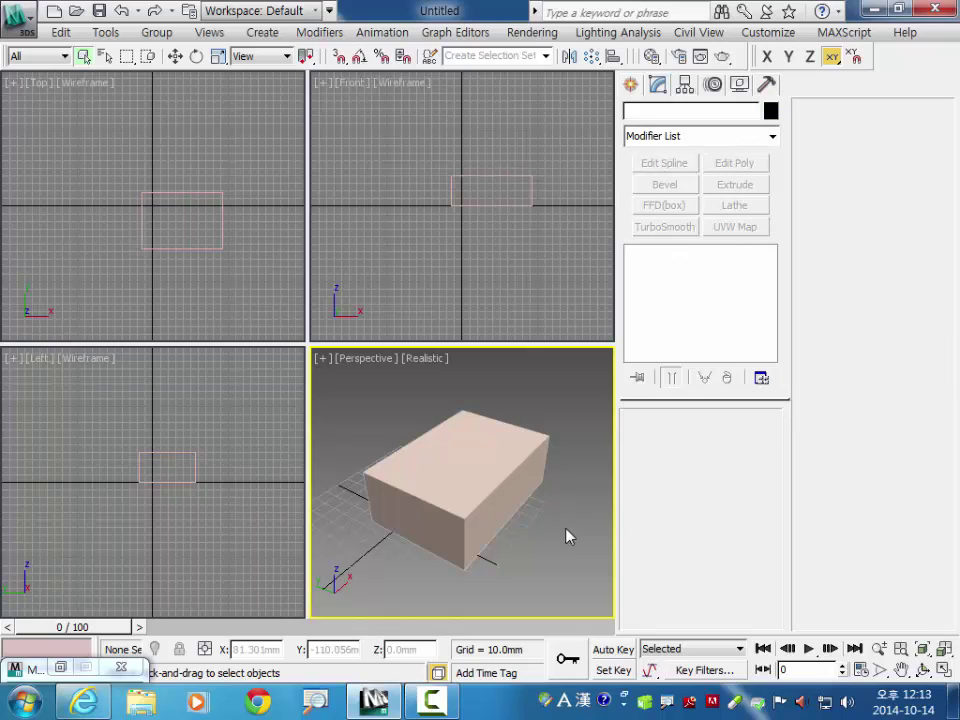